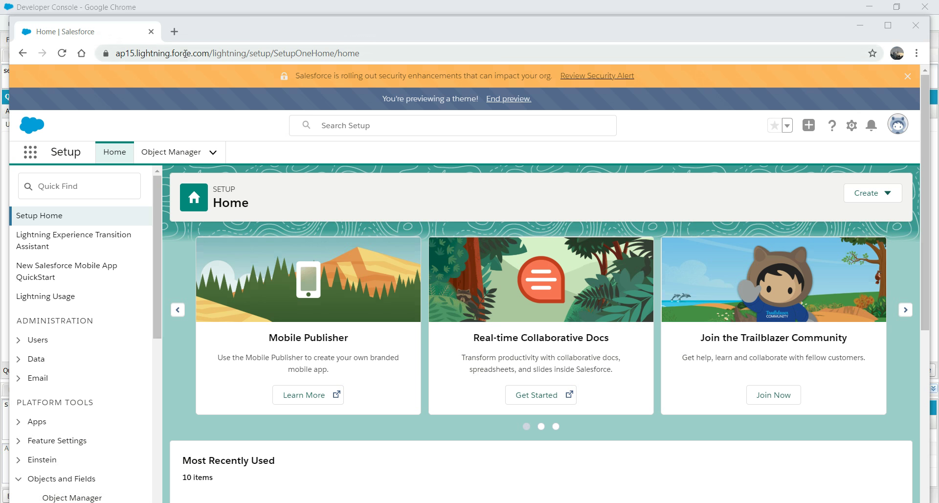
drag(245, 55, 105, 55)
key(ctrl+c)
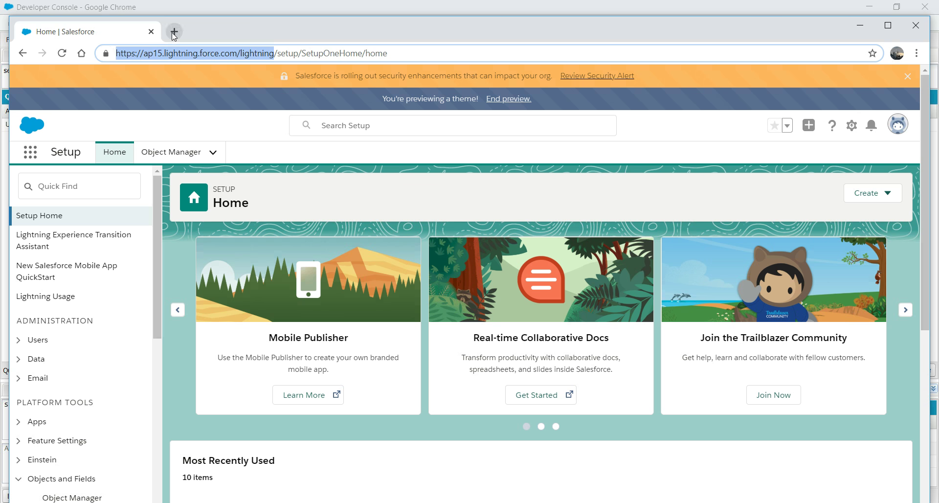
click(175, 33)
key(ctrl+v)
key(Return)
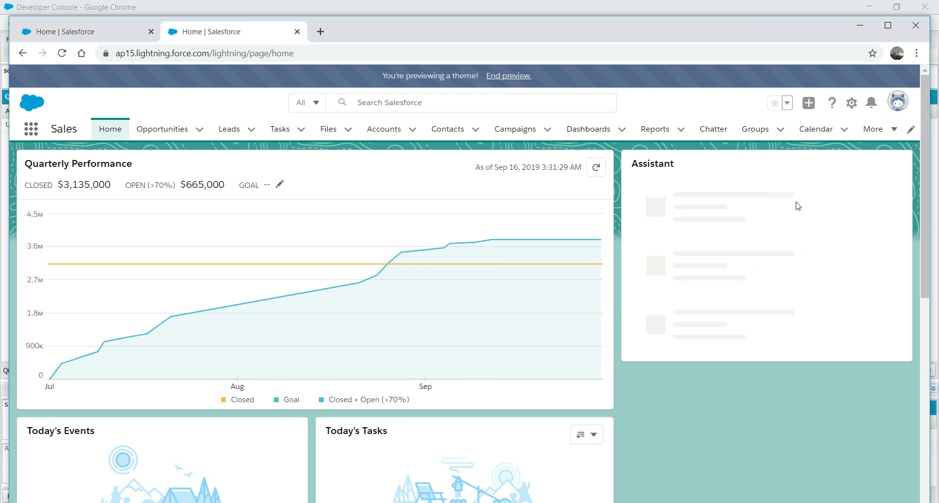
Open the Test record of the Beers Sold object in the Sales app.
click(894, 133)
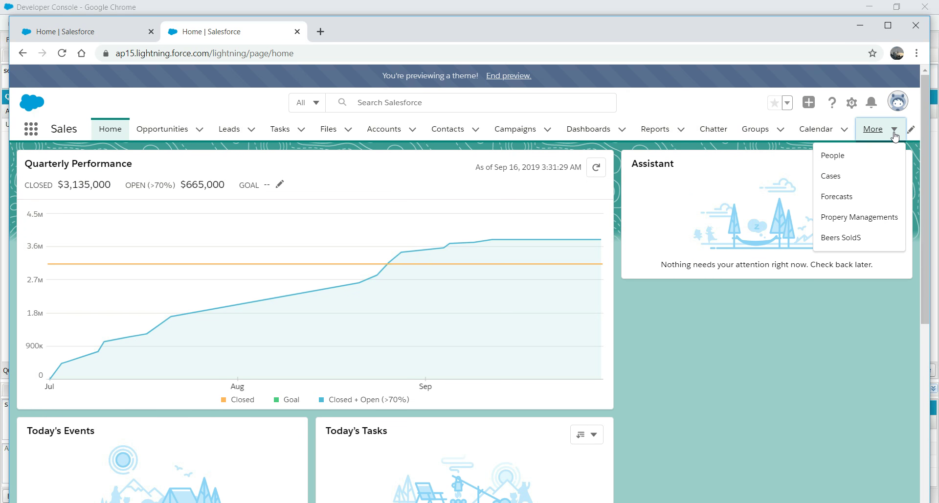
click(841, 244)
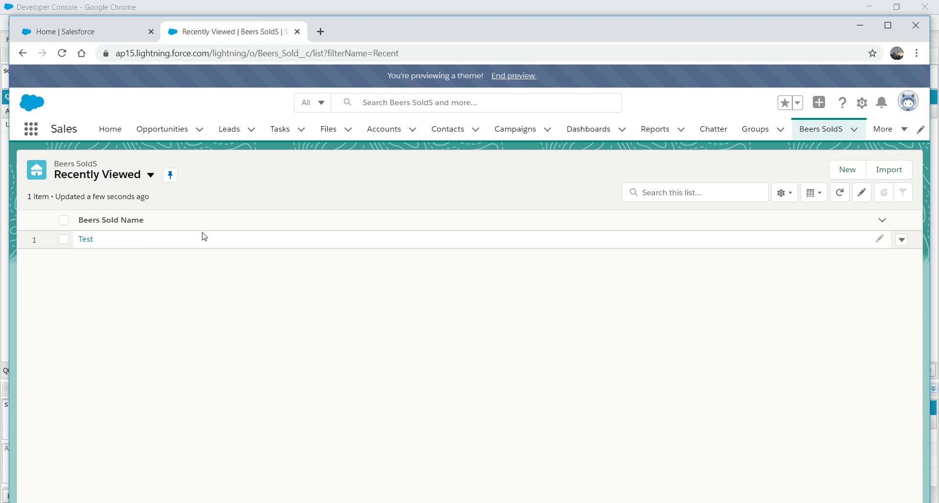
click(86, 239)
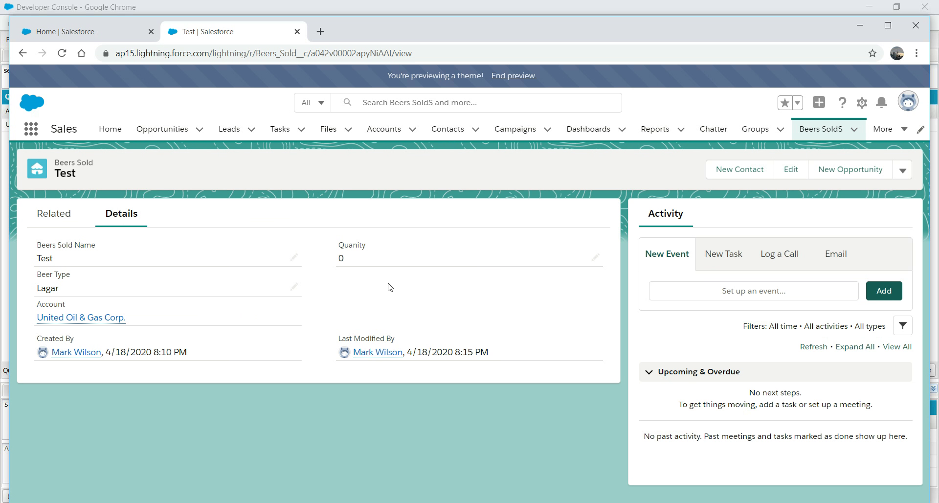
Examine the Beer Type picklist options on the Test record and leave editing without saving.
mouse_move(357, 355)
click(294, 287)
click(298, 312)
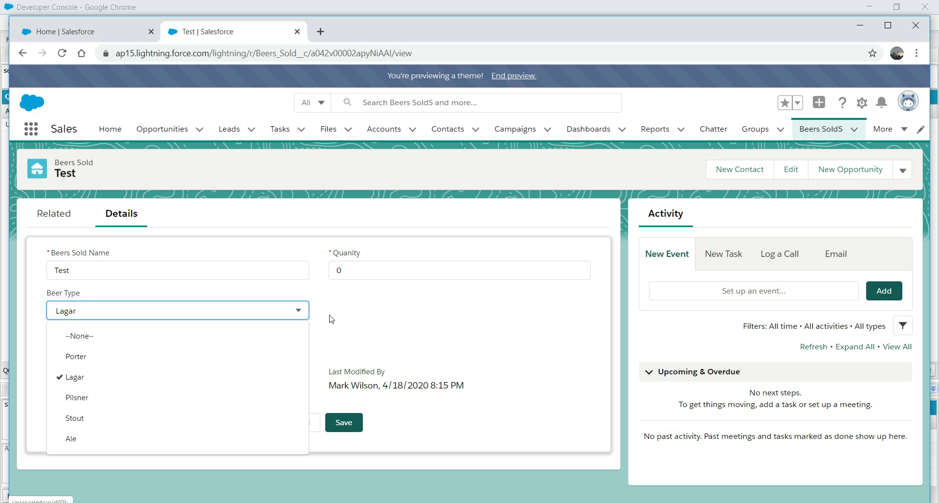
click(364, 336)
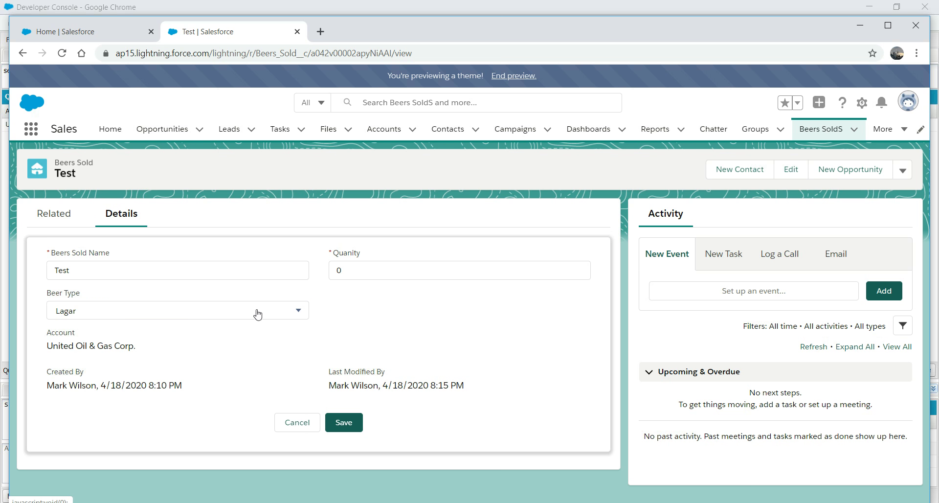
click(297, 315)
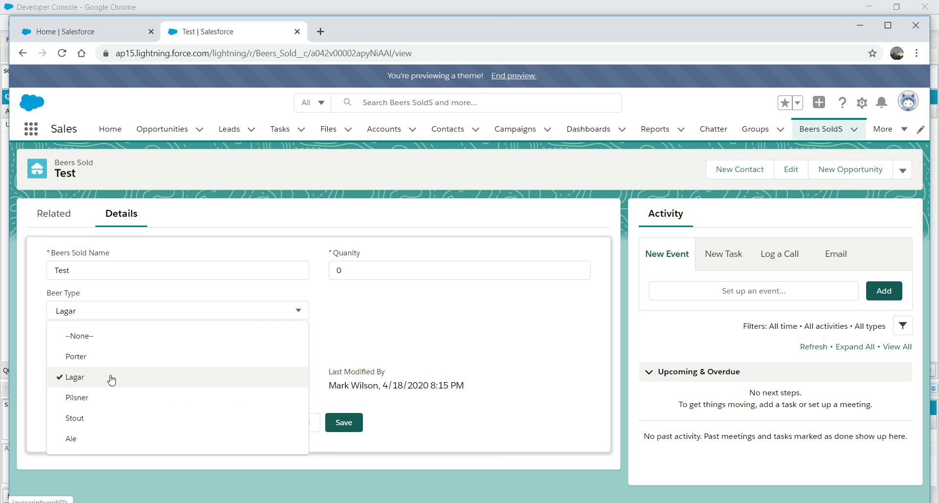
click(395, 342)
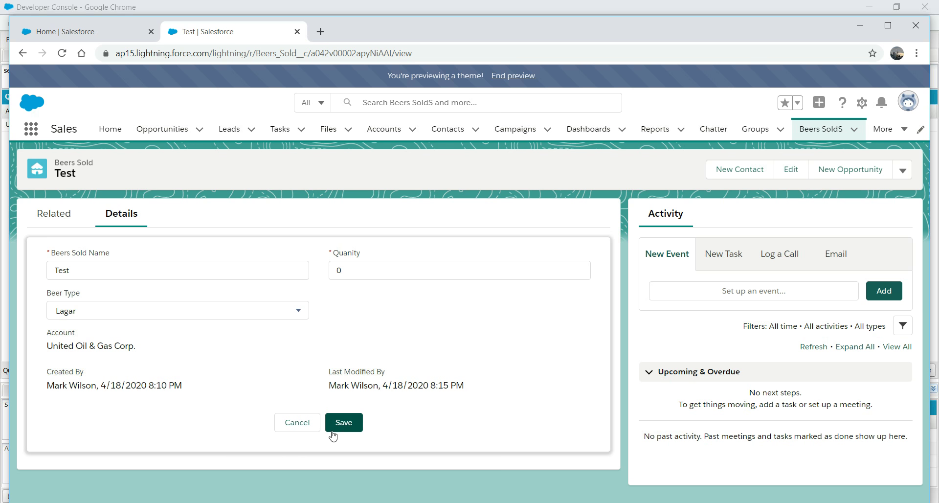
click(298, 422)
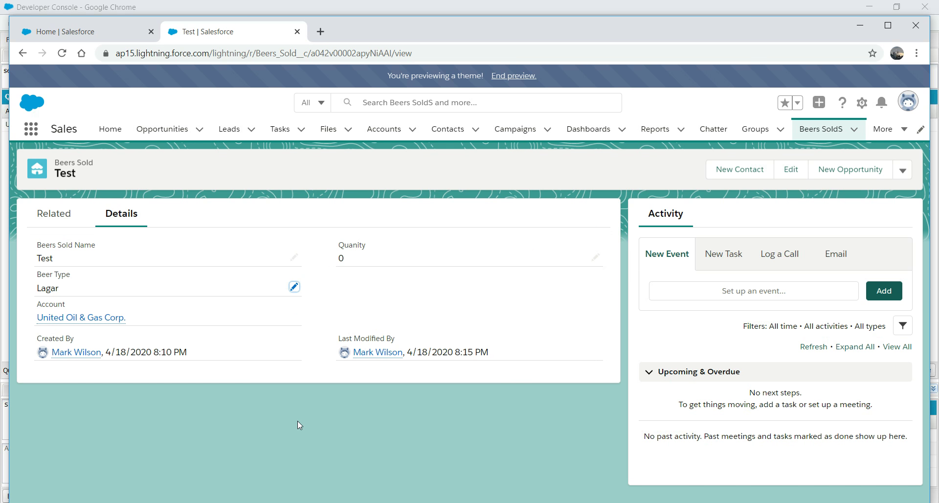
Return to the Setup browser tab, search the Object Manager for BEER, and open the Beers Sold object.
click(105, 36)
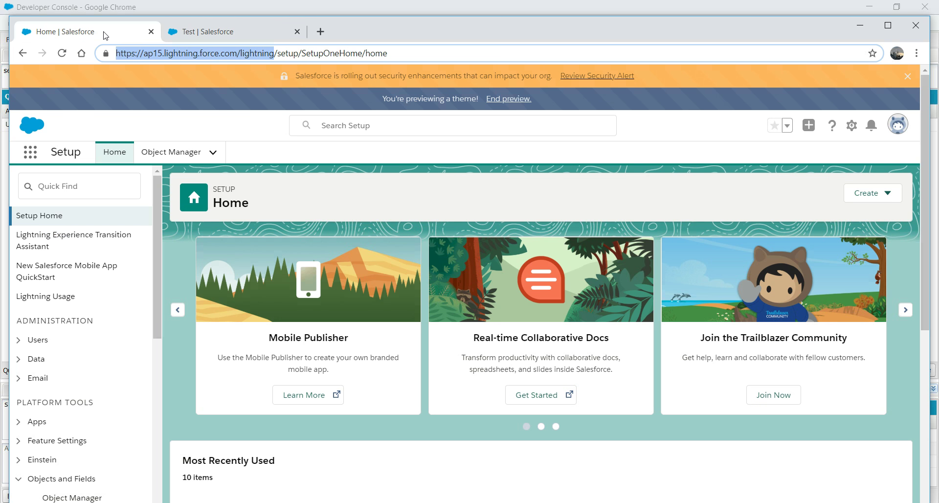
click(180, 155)
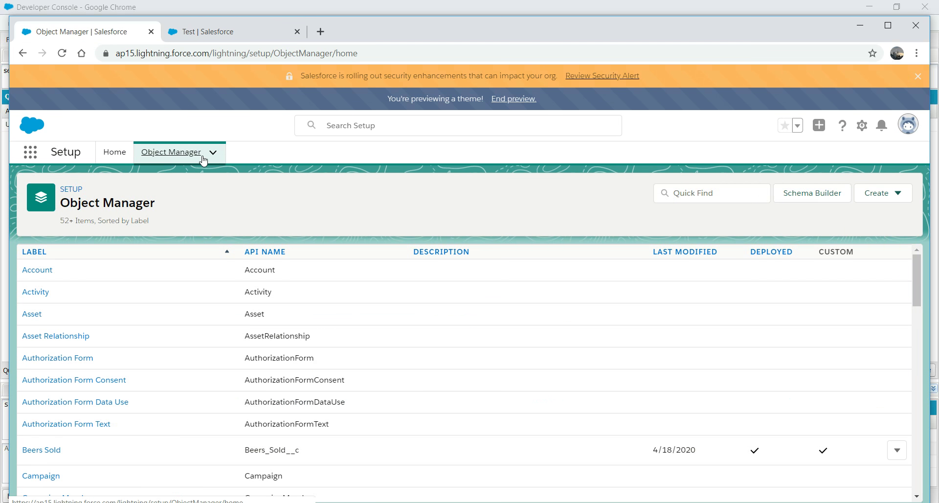
click(698, 195)
text(BEER)
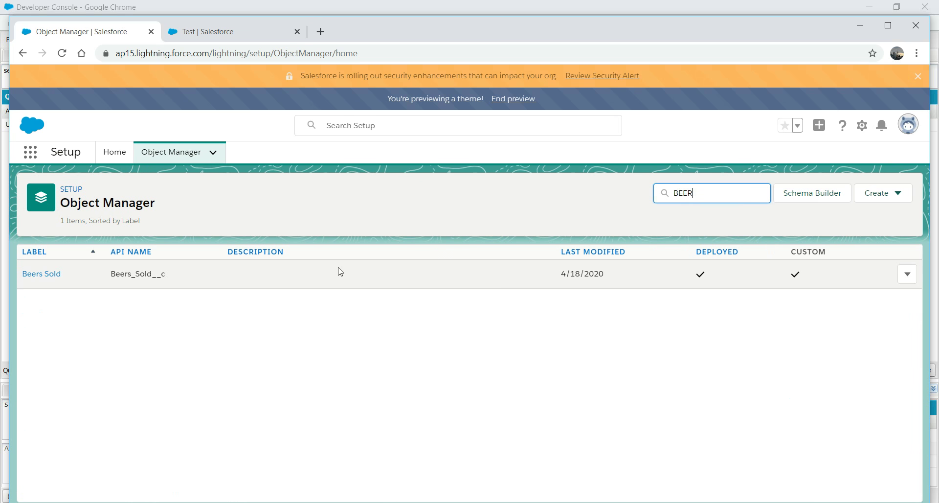
click(43, 273)
Check the setup shortcuts offered on the Test record, including Edit Object, and return to the Beers Sold object setup.
click(211, 32)
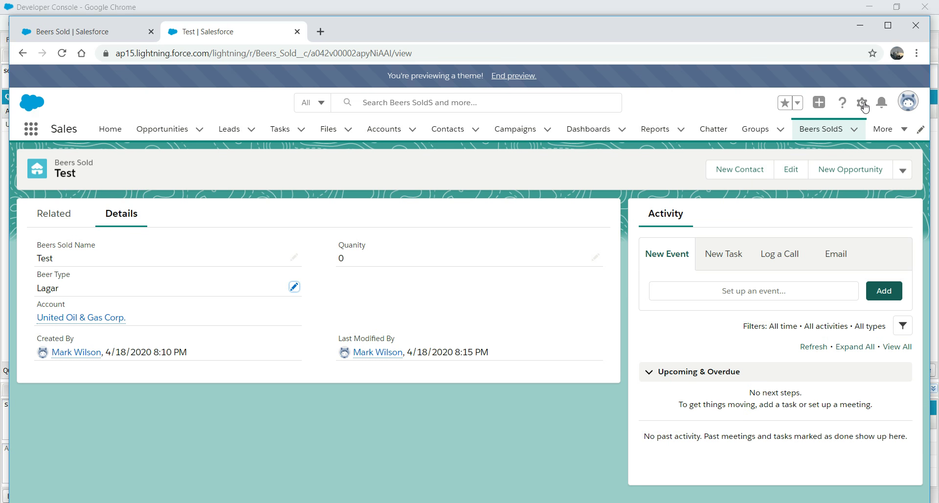
click(862, 103)
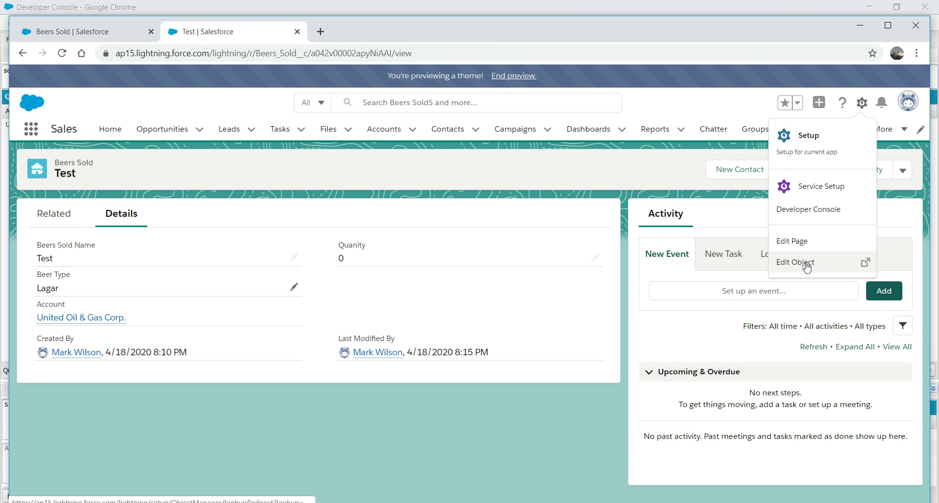
click(68, 32)
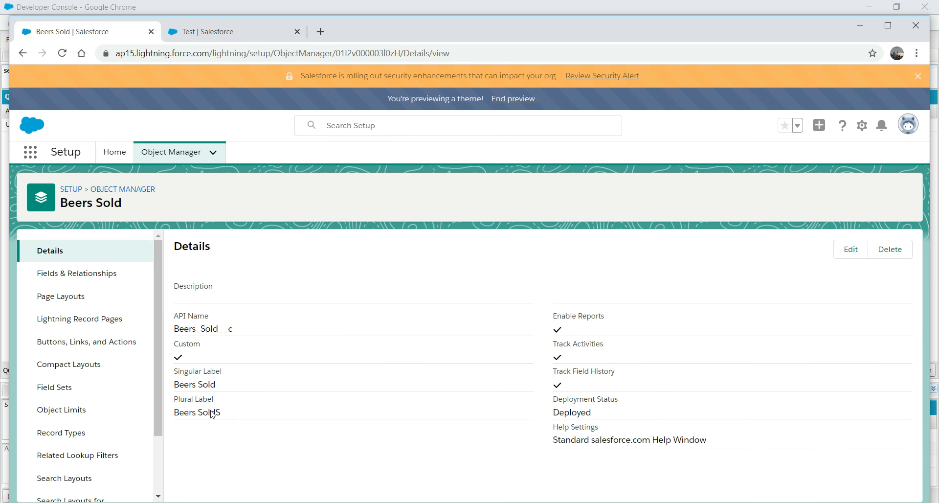
Start a new custom field on the Beers Sold object with Formula as its data type.
click(101, 274)
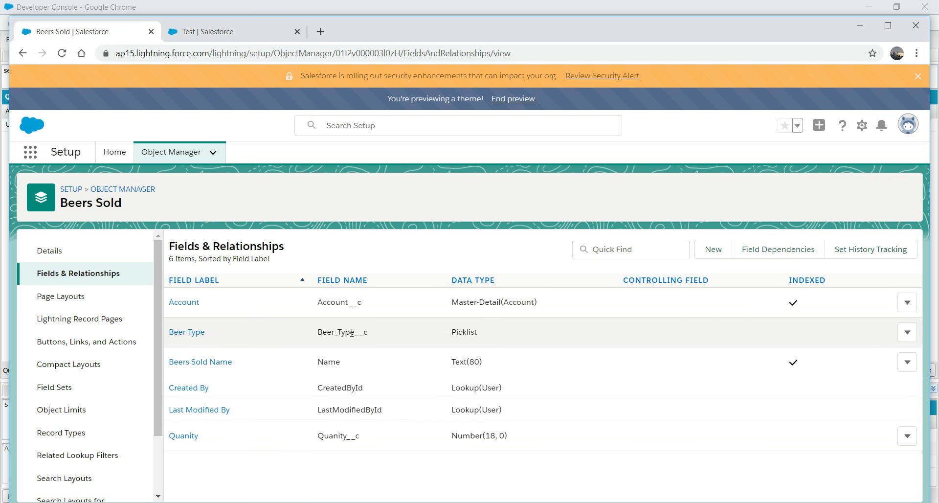
click(712, 254)
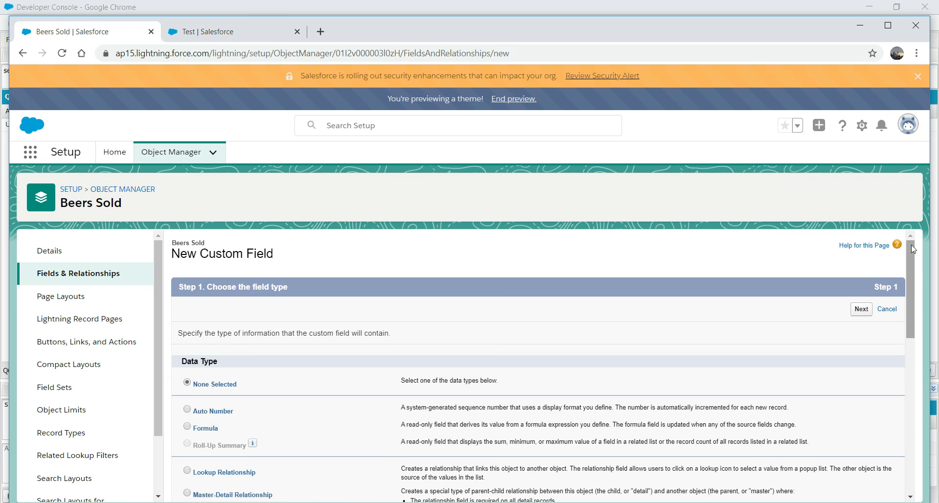
scroll(911, 244, down, 1)
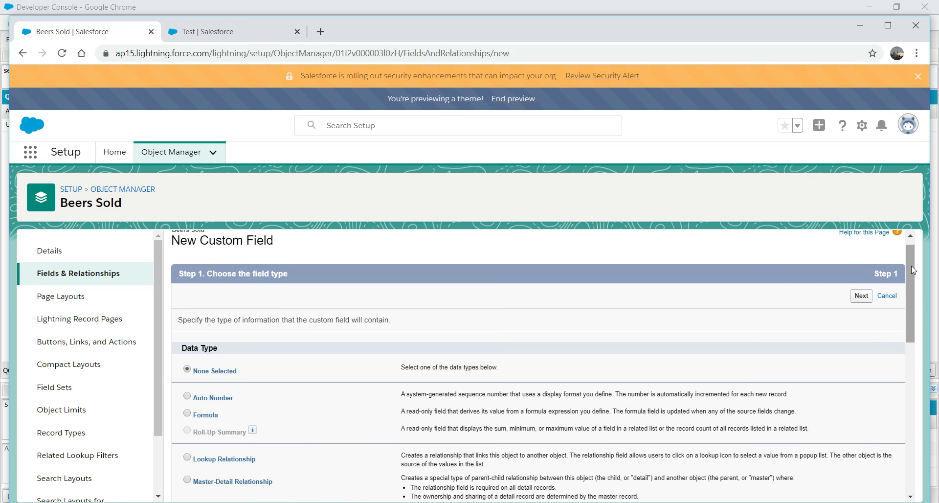
click(202, 417)
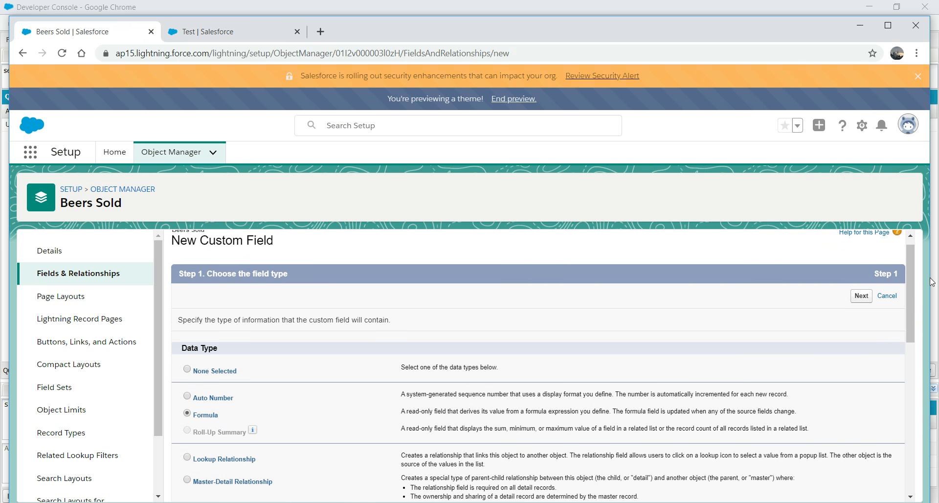
scroll(907, 277, down, 10)
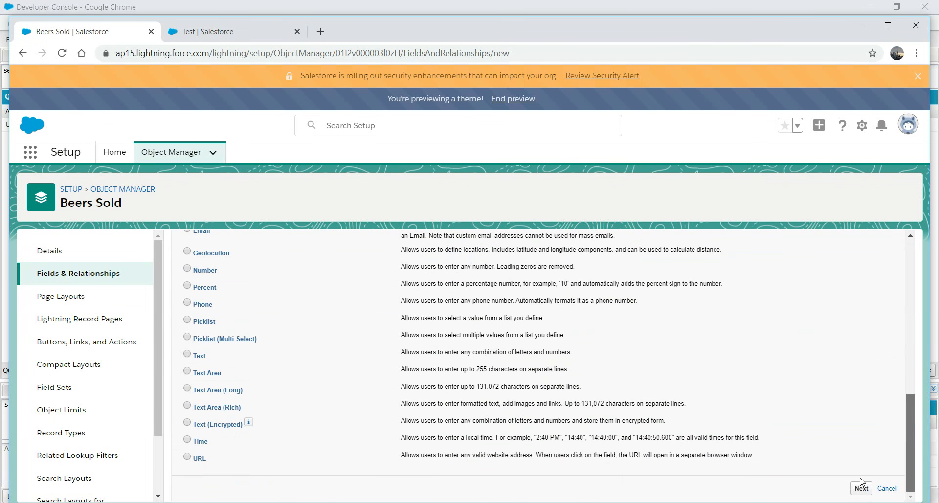
click(862, 488)
Set the new formula field's label to Amount Sold and its field name to Amount_Sold.
click(337, 335)
text(aMK)
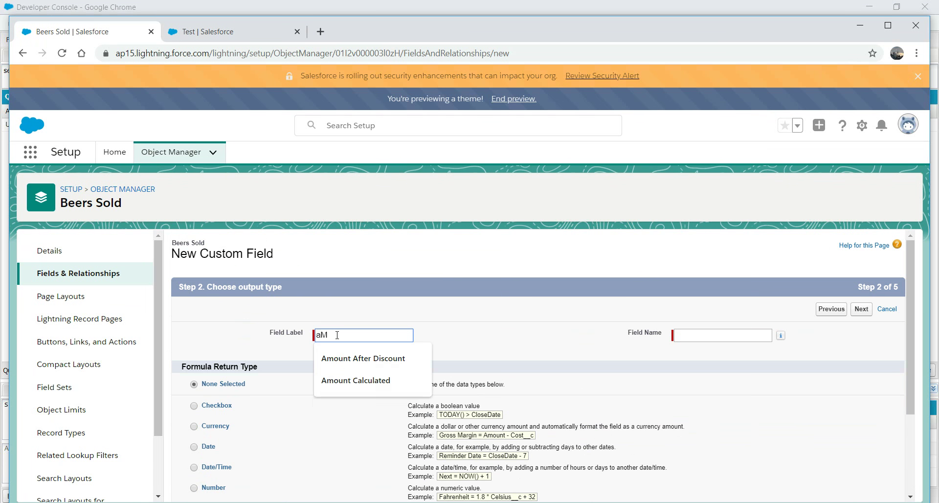
key(BackSpace)
key(BackSpace)
key(BackSpace)
text(Amount Sold)
click(517, 337)
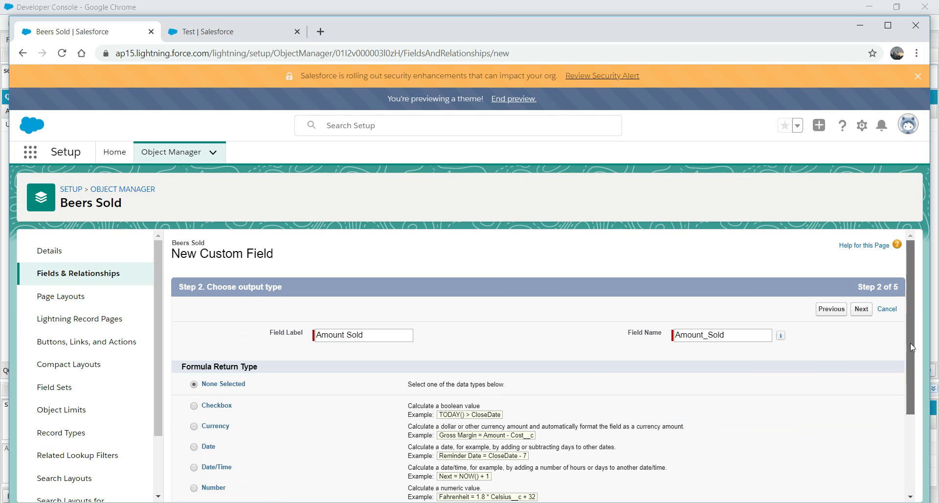
Choose Currency as the formula return type and proceed to the formula entry step.
click(193, 426)
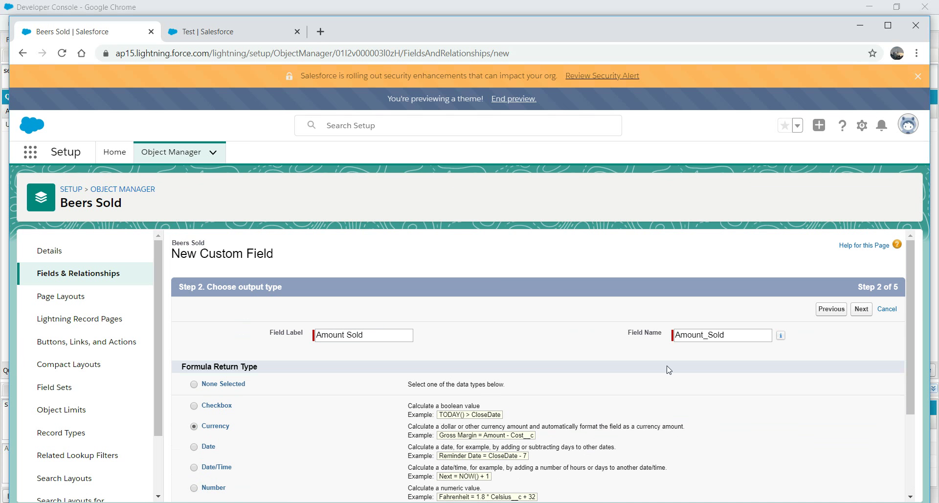
scroll(909, 339, down, 3)
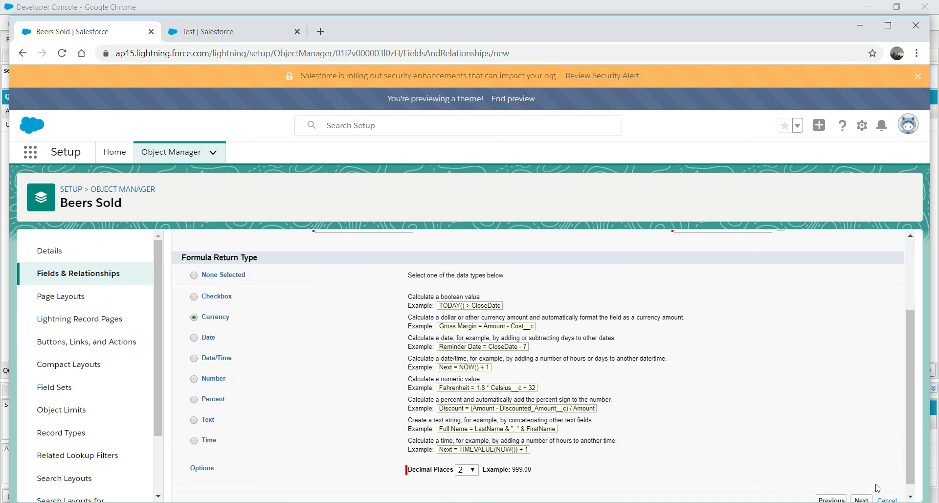
click(861, 499)
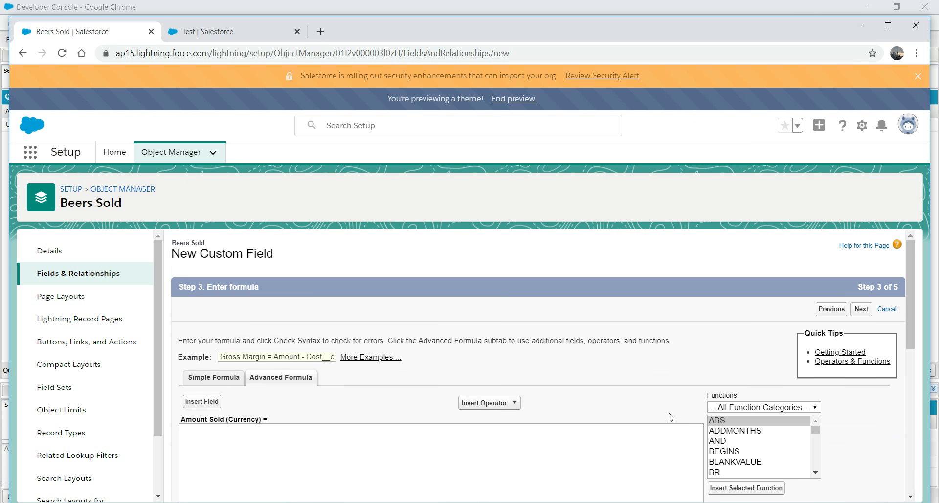
Compare the simple formula editor with the advanced one, ending in the advanced formula editor.
drag(911, 281, 916, 329)
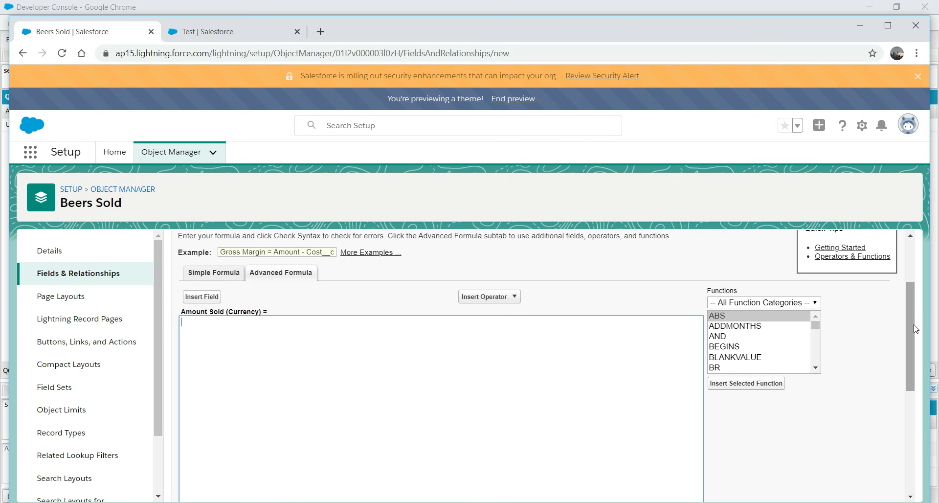
click(214, 272)
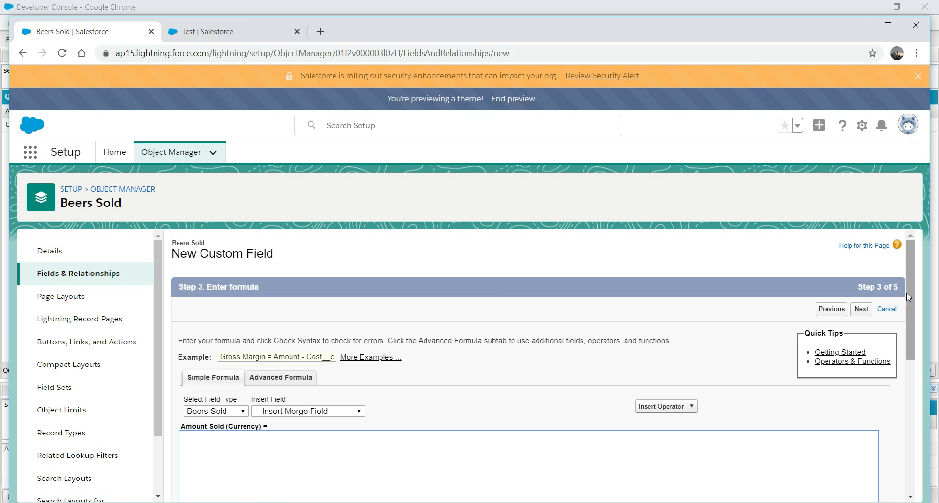
click(299, 380)
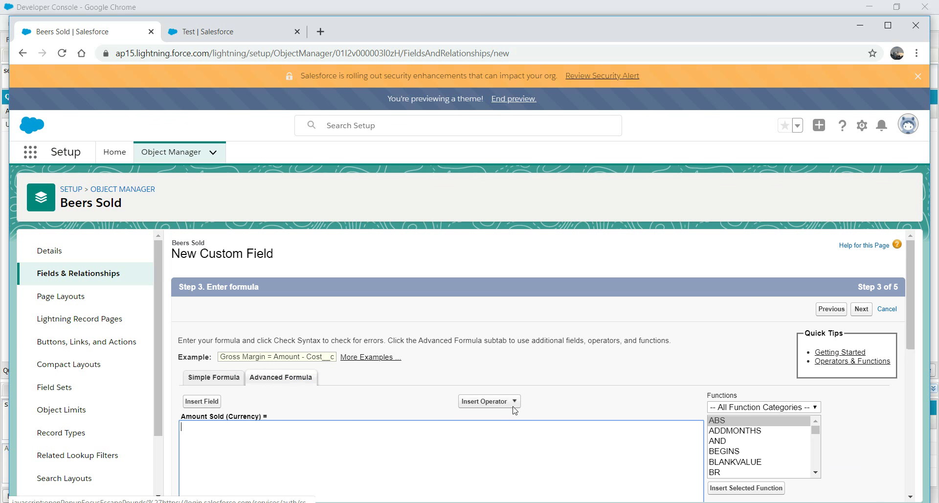
Browse the available formula functions and read the descriptions of several, including AND, BLANKVALUE and BR.
scroll(913, 308, down, 3)
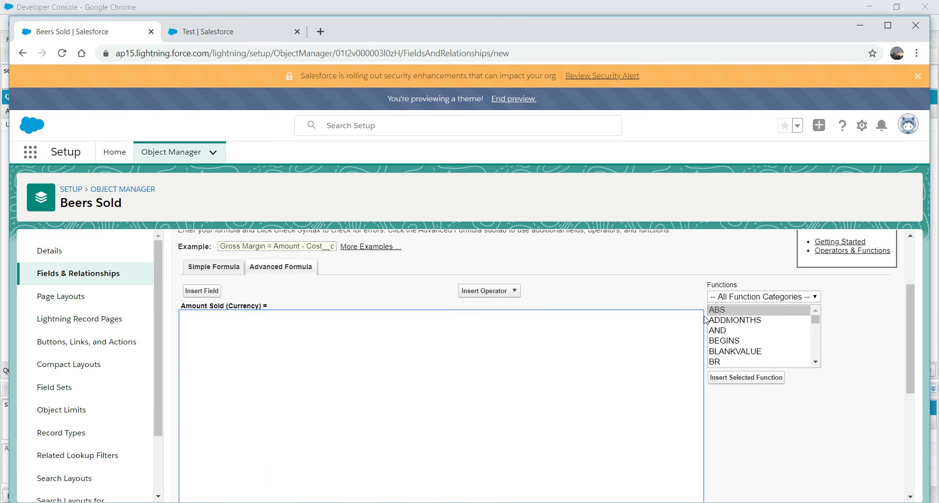
click(721, 321)
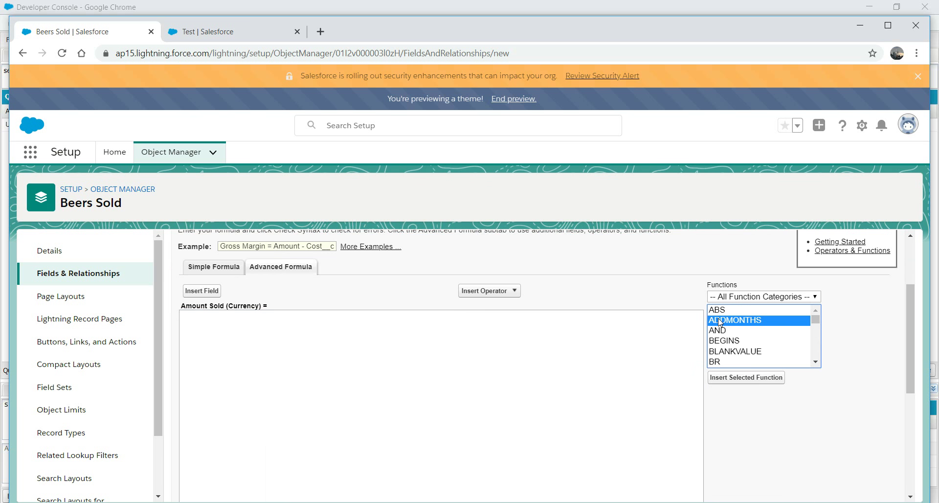
click(728, 331)
click(730, 341)
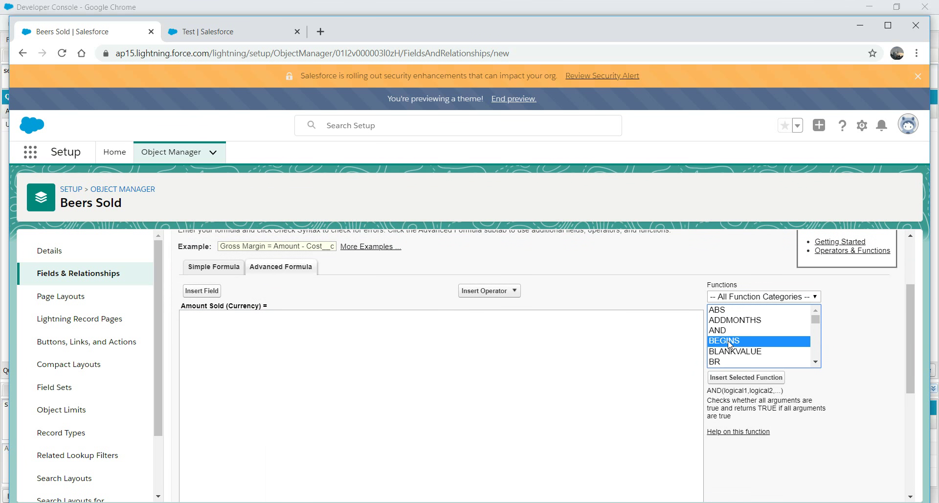
click(733, 352)
click(815, 362)
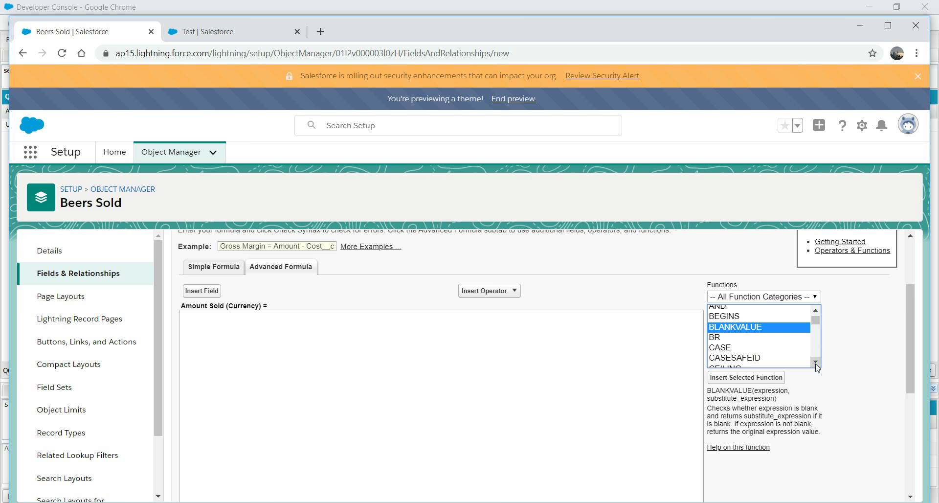
click(714, 314)
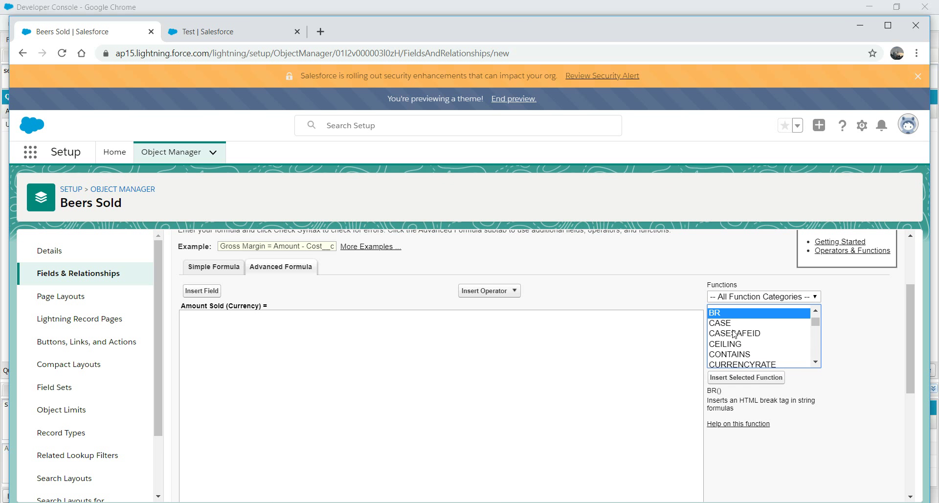
click(815, 362)
click(816, 362)
click(815, 363)
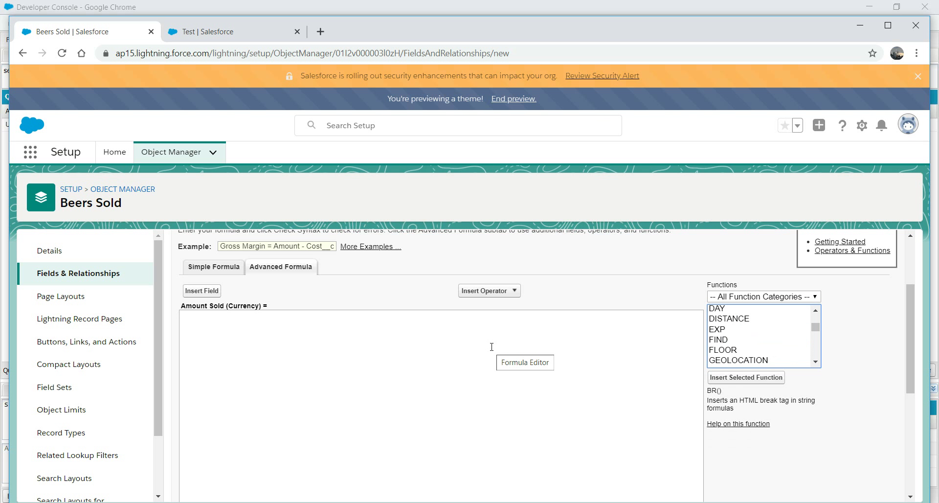
Insert the IF function template into the Amount Sold formula.
click(721, 339)
key(i)
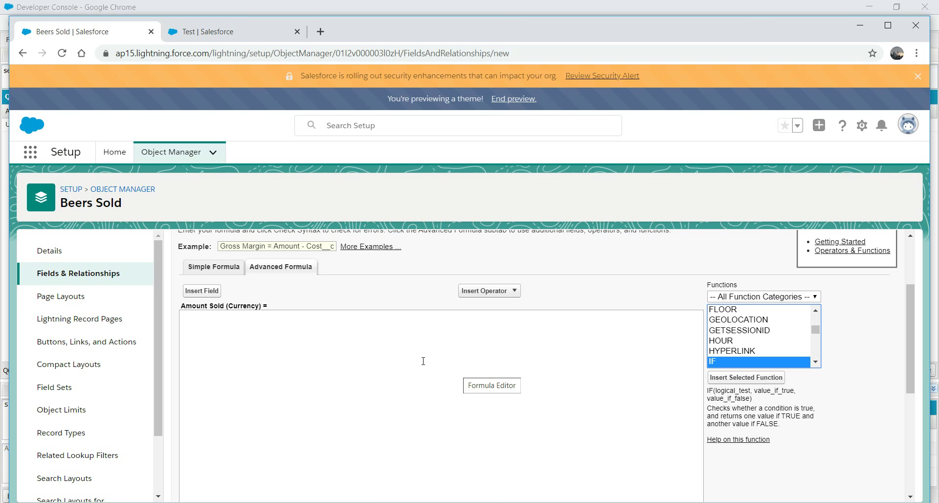
scroll(815, 365, down, 1)
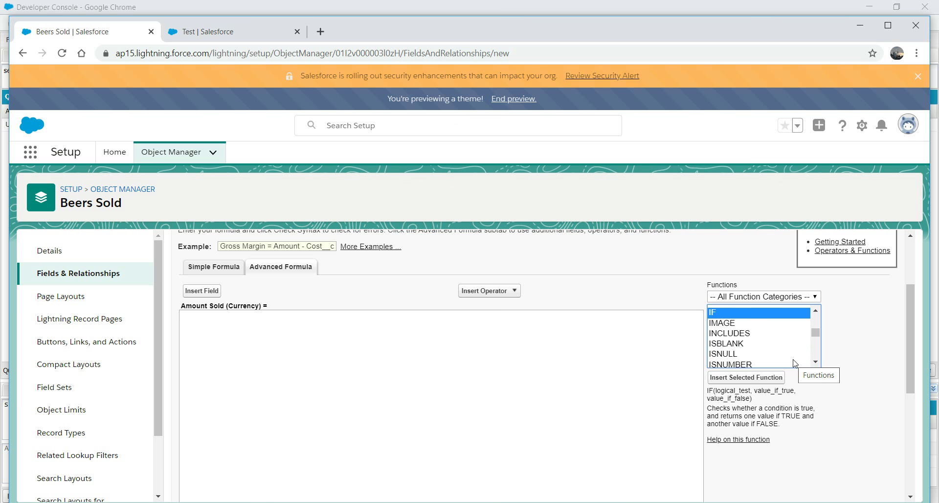
click(816, 310)
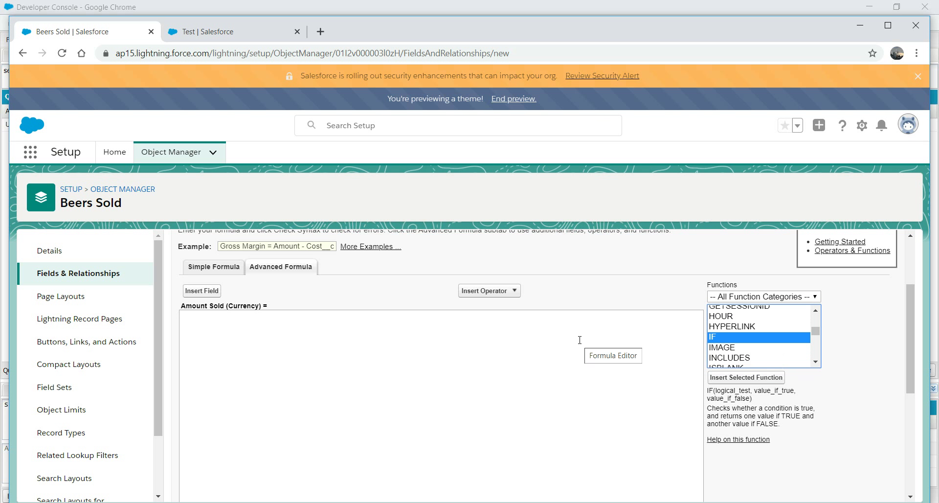
click(735, 378)
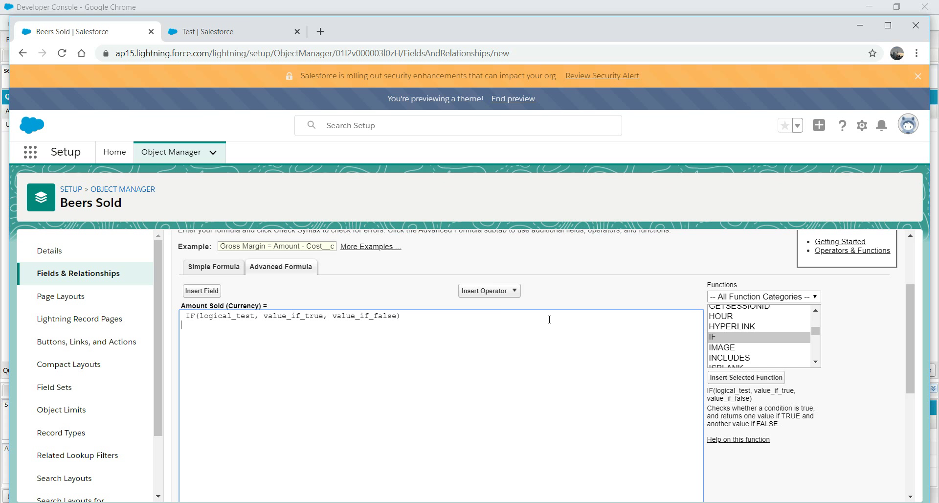
Find the ISPICKVAL function among all function categories and insert its template below the IF line.
click(816, 362)
click(815, 310)
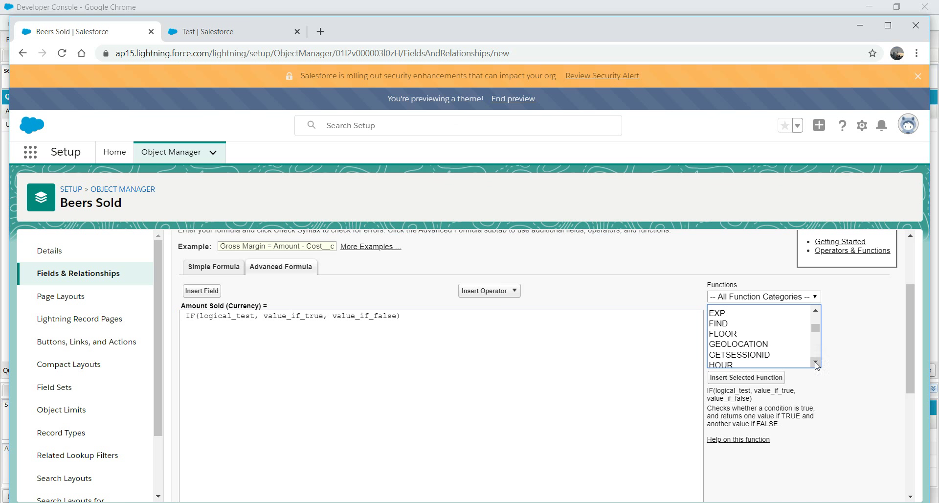
click(815, 310)
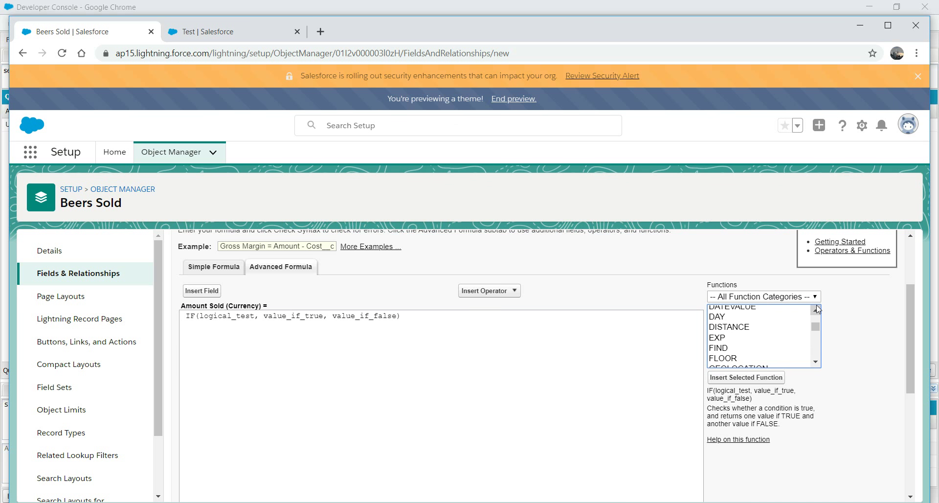
click(815, 311)
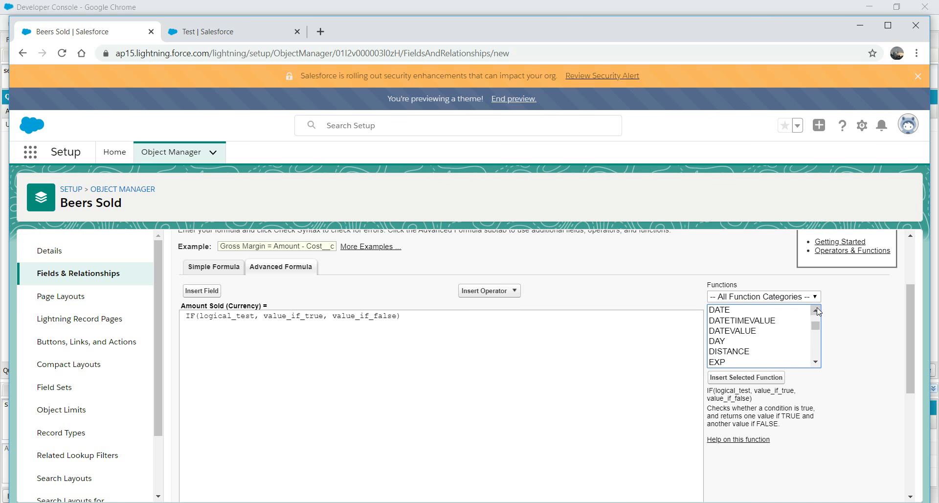
click(816, 310)
click(815, 310)
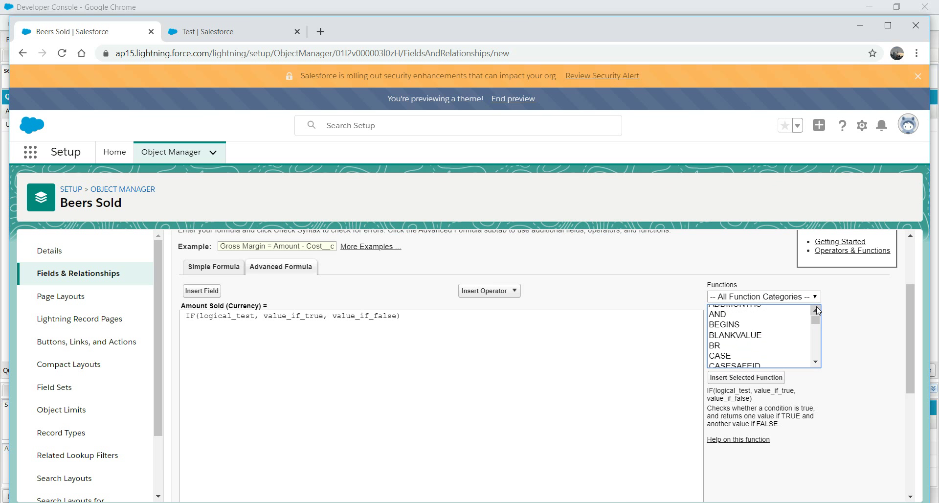
click(816, 311)
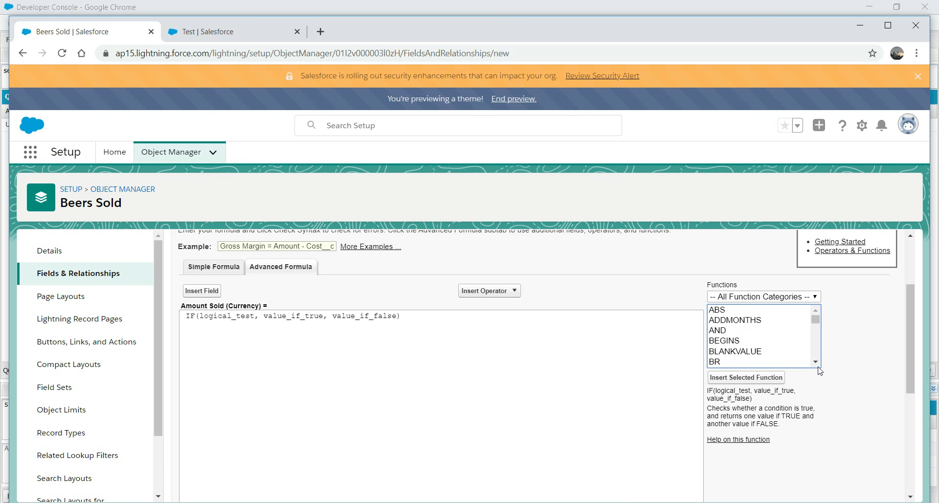
click(742, 353)
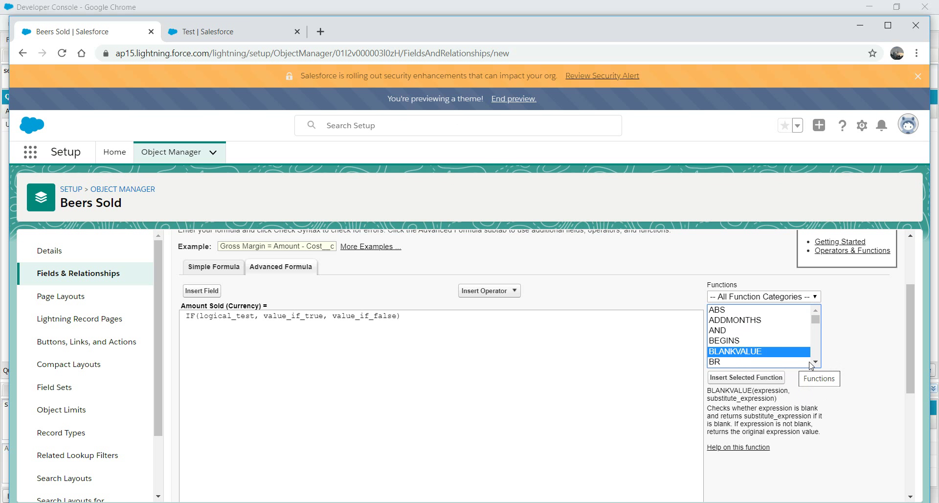
click(817, 364)
scroll(820, 368, down, 3)
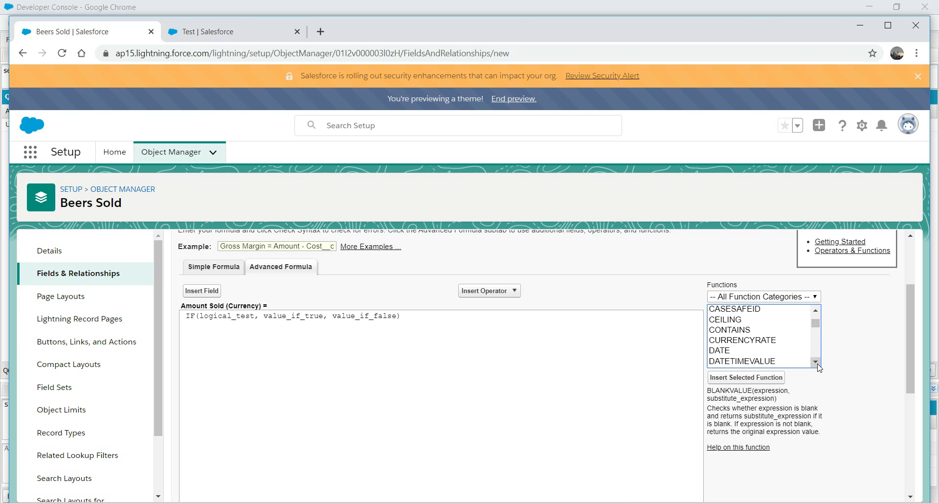
click(728, 348)
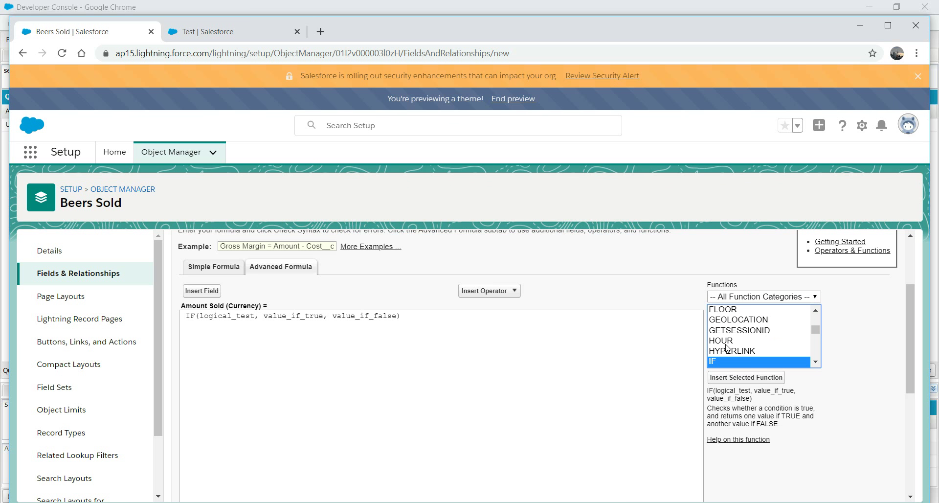
click(816, 363)
click(816, 362)
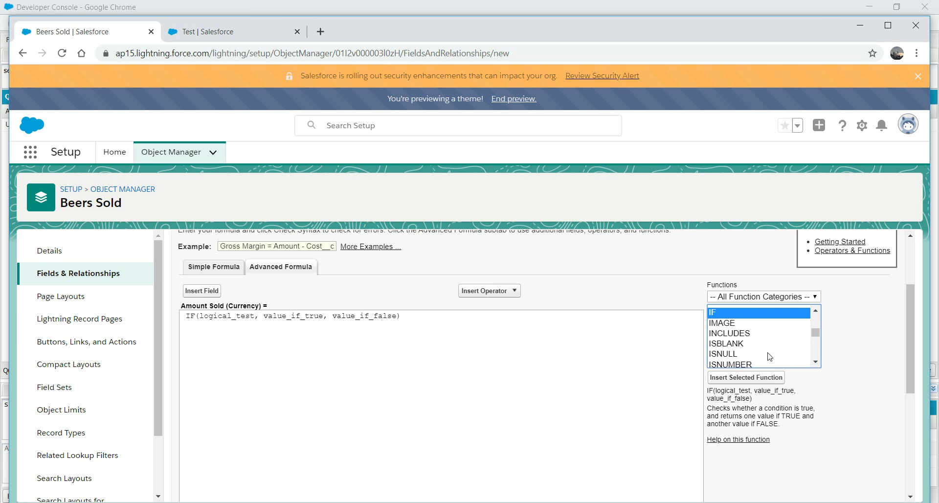
click(816, 363)
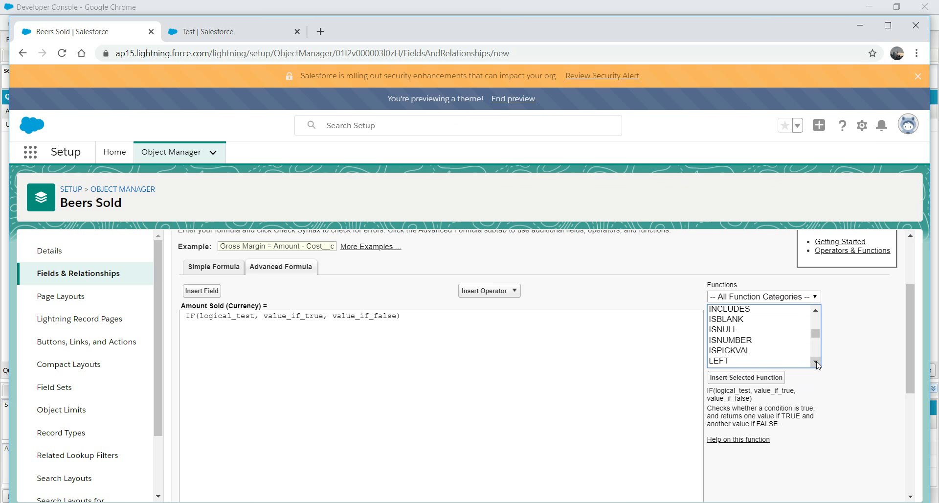
double_click(734, 350)
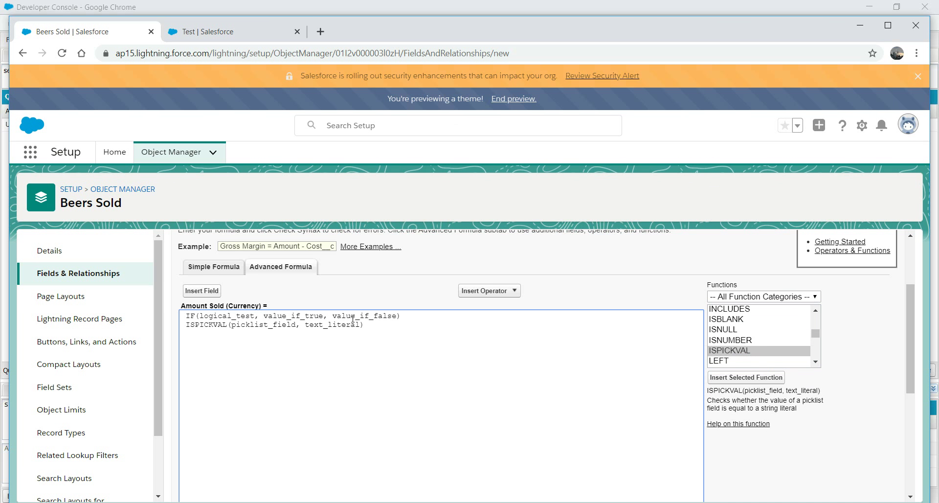
Remove the picklist_field placeholder from the ISPICKVAL call, keeping the comma and text_literal argument.
drag(268, 326, 224, 335)
click(294, 358)
drag(296, 326, 232, 325)
click(296, 325)
key(BackSpace)
key(BackSpace)
key(BackSpace)
key(BackSpace)
key(BackSpace)
key(BackSpace)
key(BackSpace)
key(BackSpace)
key(BackSpace)
key(BackSpace)
key(BackSpace)
key(BackSpace)
key(BackSpace)
key(BackSpace)
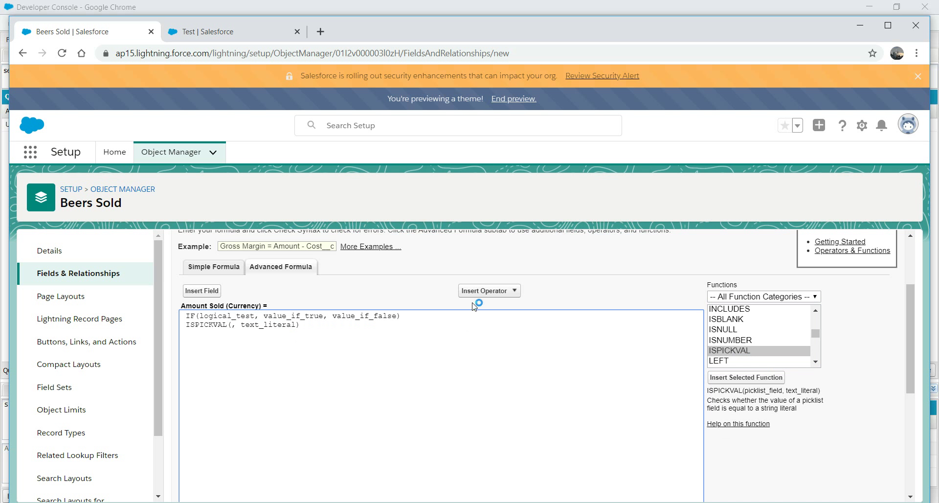
Insert the Beers Sold object's Beer Type field (Beer_Type__c) as the first argument of ISPICKVAL.
click(201, 292)
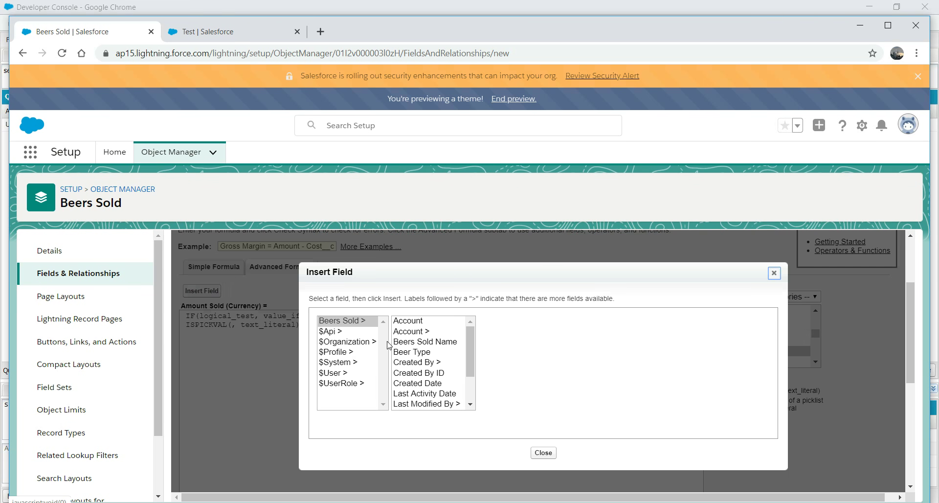
click(470, 405)
click(471, 405)
drag(471, 383, 470, 365)
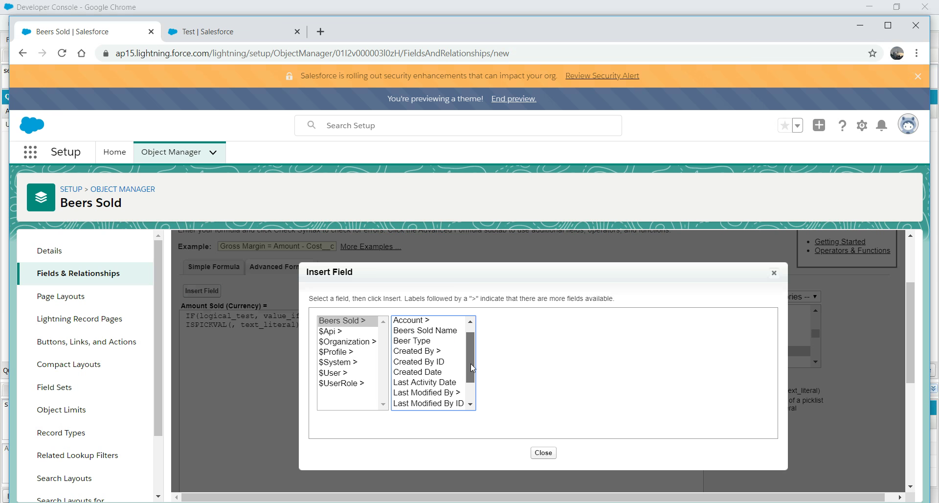
click(417, 343)
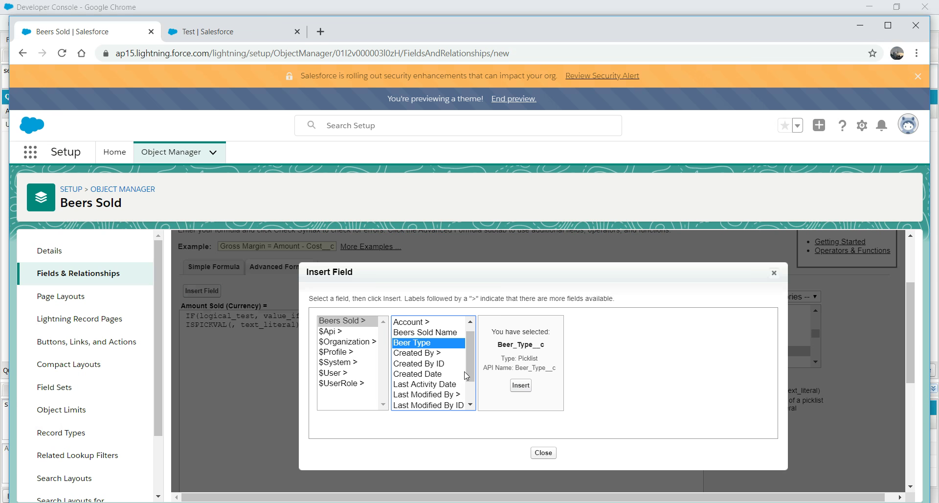
click(523, 391)
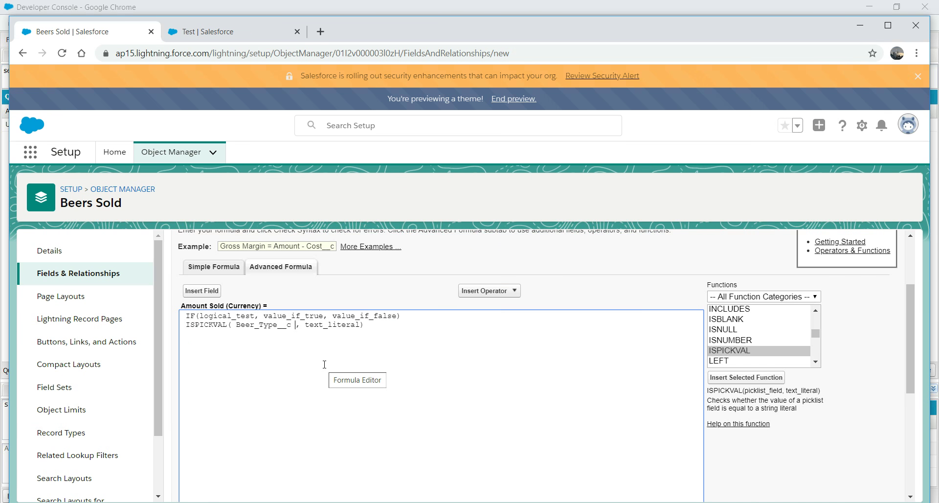
Replace the text_literal placeholder in the ISPICKVAL call with 'Porter'.
double_click(332, 326)
key(BackSpace)
text(''Prot)
key(BackSpace)
key(BackSpace)
key(BackSpace)
text(orter)
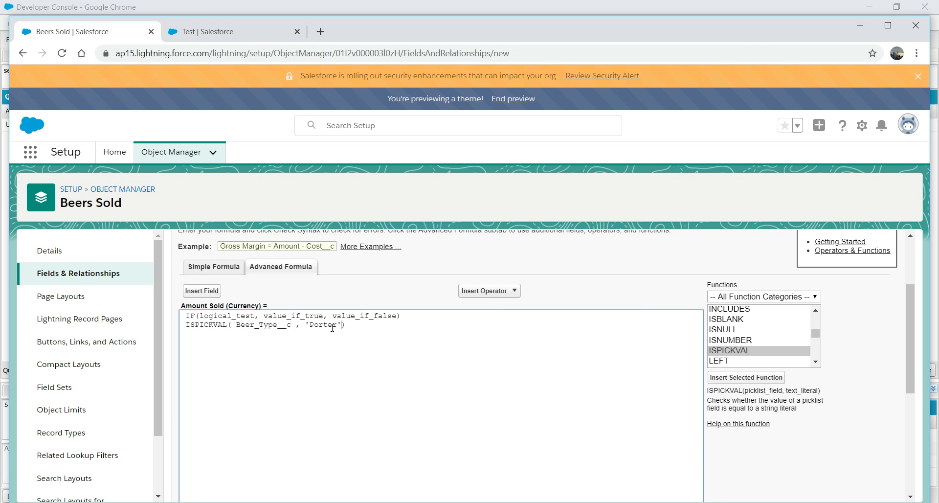
Move the ISPICKVAL( Beer_Type__c , 'Porter') expression into the IF function in place of the logical_test placeholder.
drag(379, 325, 180, 336)
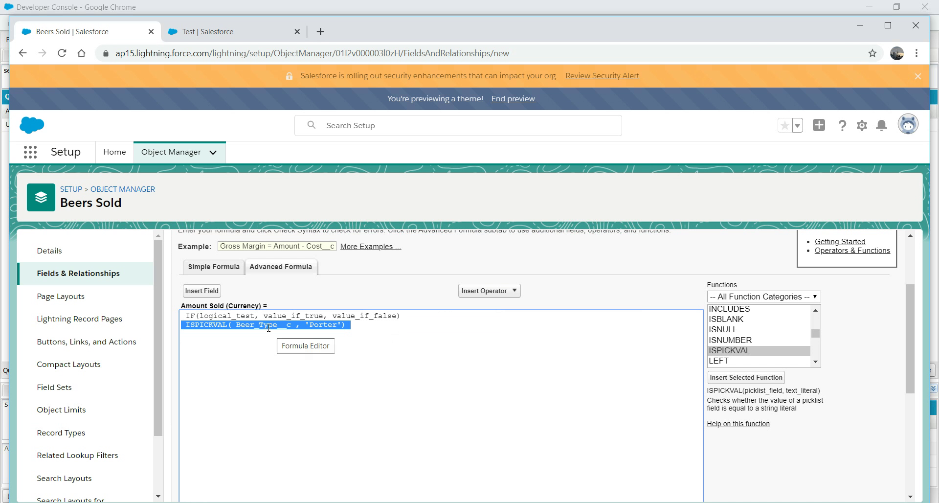
click(356, 331)
drag(361, 326, 182, 330)
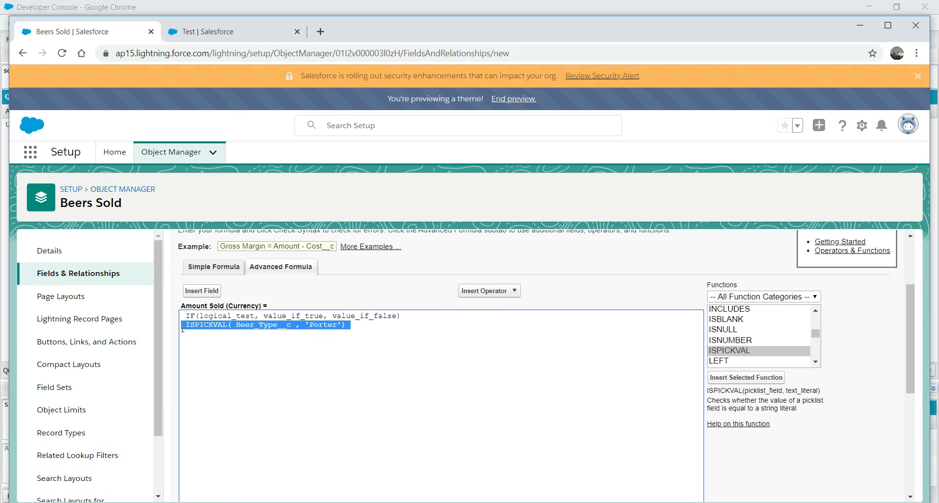
click(392, 328)
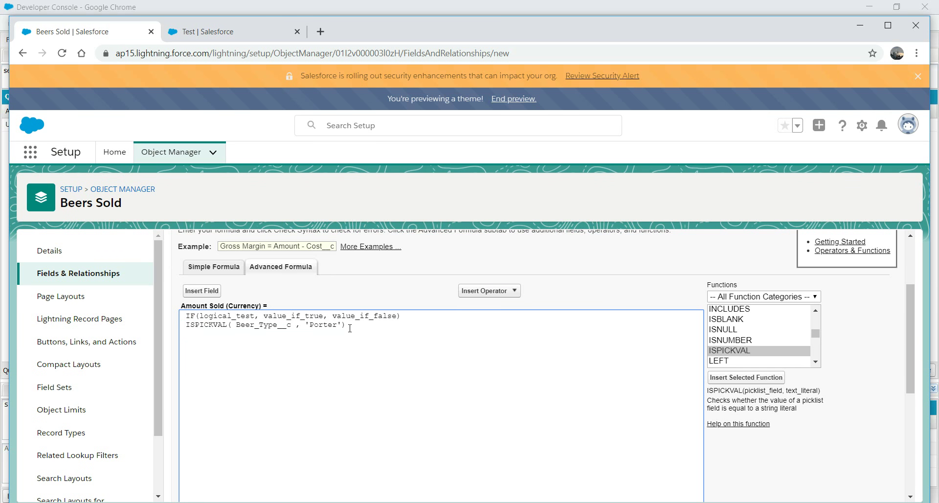
drag(327, 326, 281, 323)
drag(353, 326, 209, 327)
key(ctrl+c)
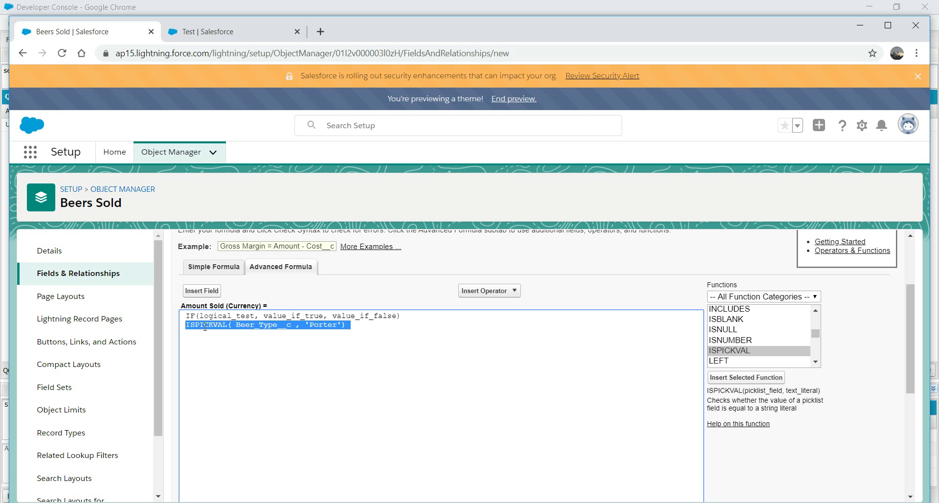
key(BackSpace)
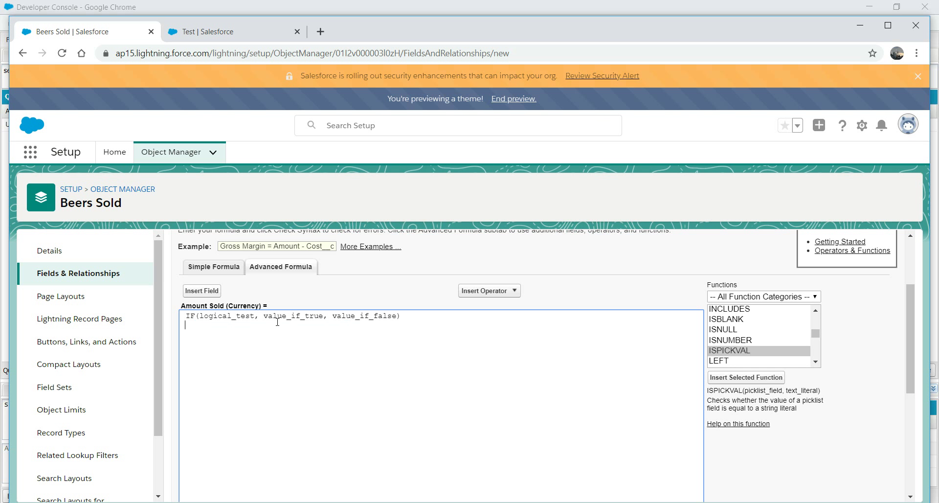
drag(254, 317, 200, 316)
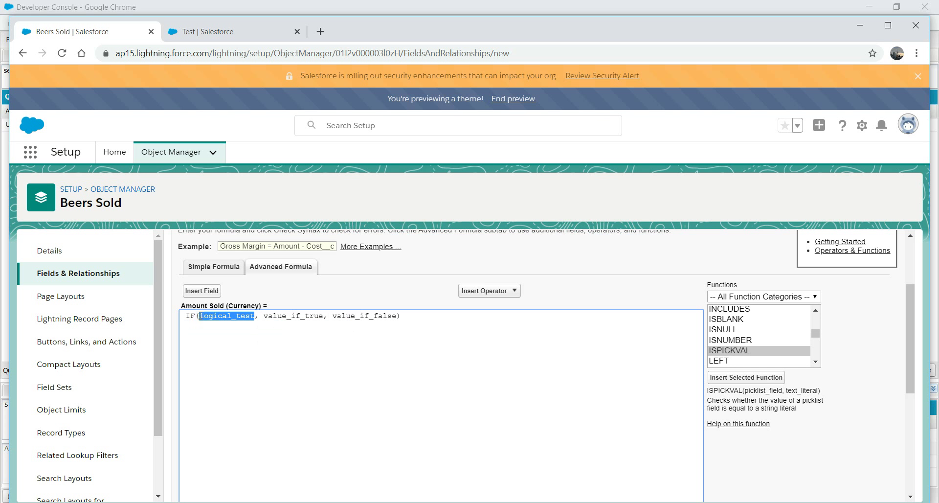
key(ctrl+v)
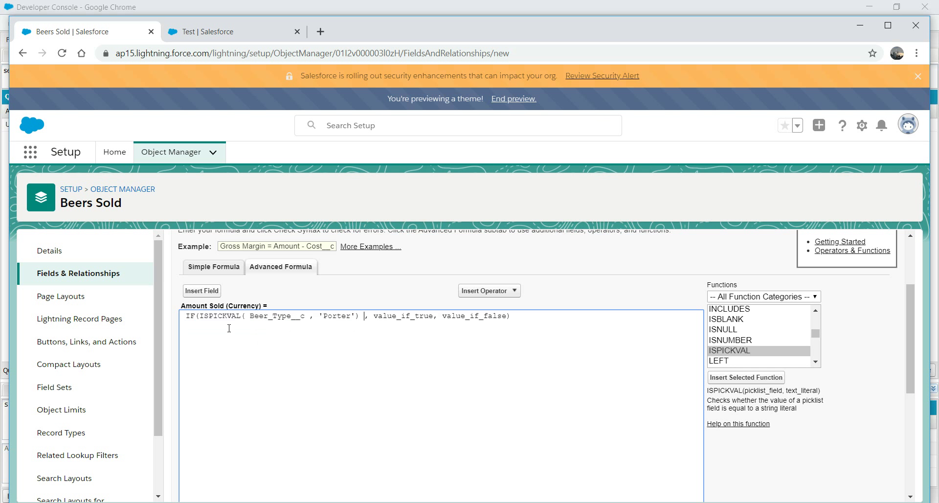
Replace the value_if_true placeholder with 10 multiplied by the Quanity field (10* Quanity__c).
double_click(385, 316)
key(BackSpace)
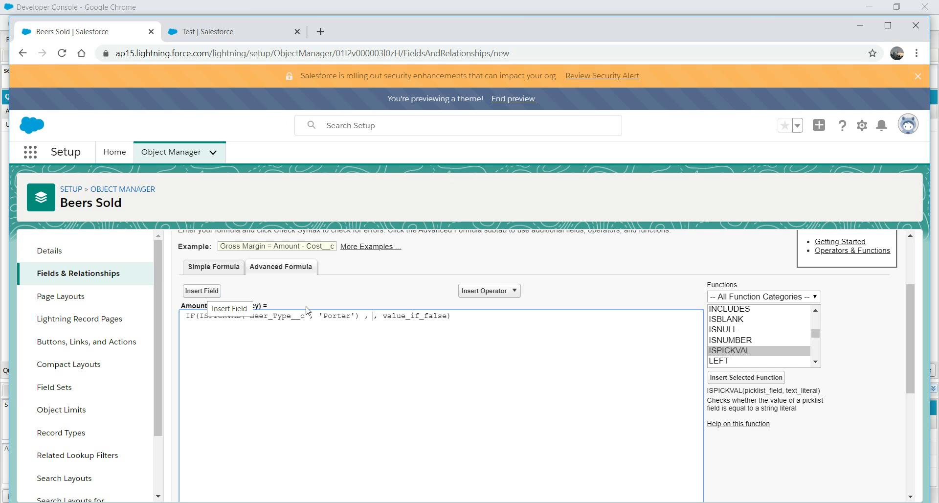
text(10)
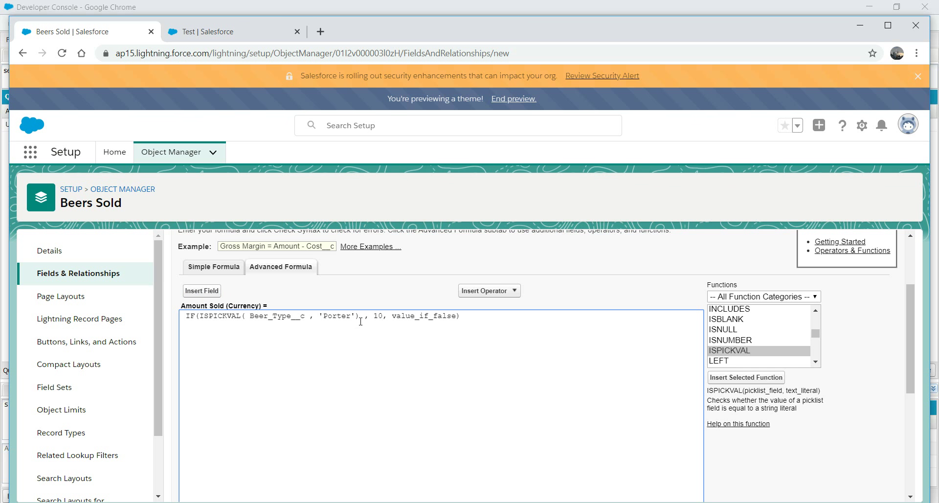
text(*)
click(210, 292)
click(468, 379)
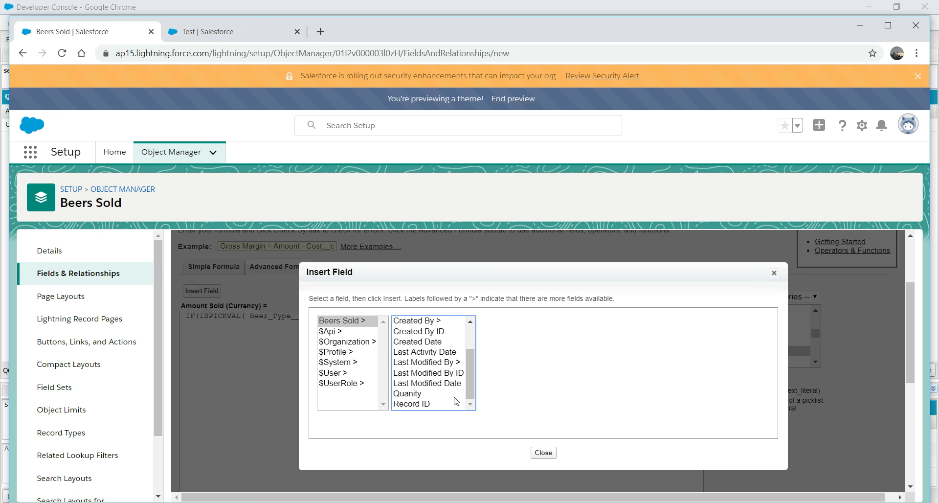
click(408, 394)
click(523, 385)
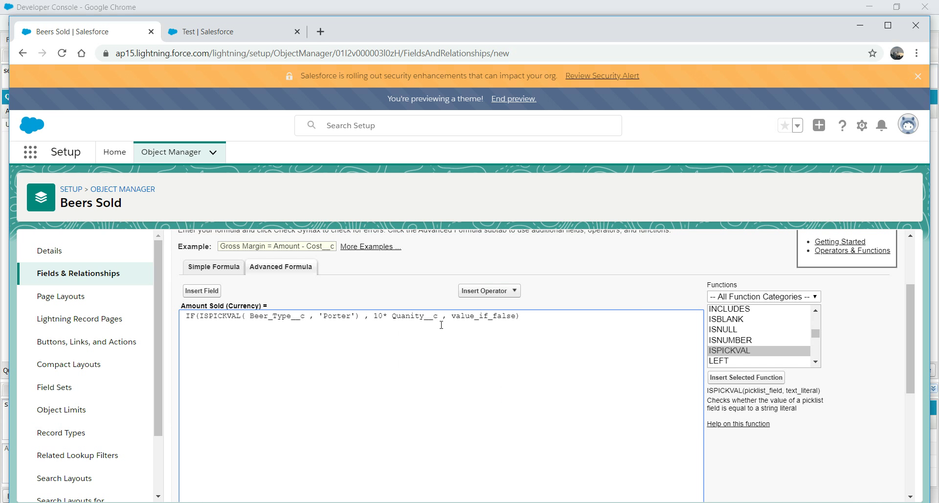
Replace the value_if_false placeholder with 8* Quanity__c, reusing the field reference from the true value.
double_click(471, 316)
text(8*)
double_click(419, 315)
key(ctrl+c)
click(462, 317)
key(ctrl+v)
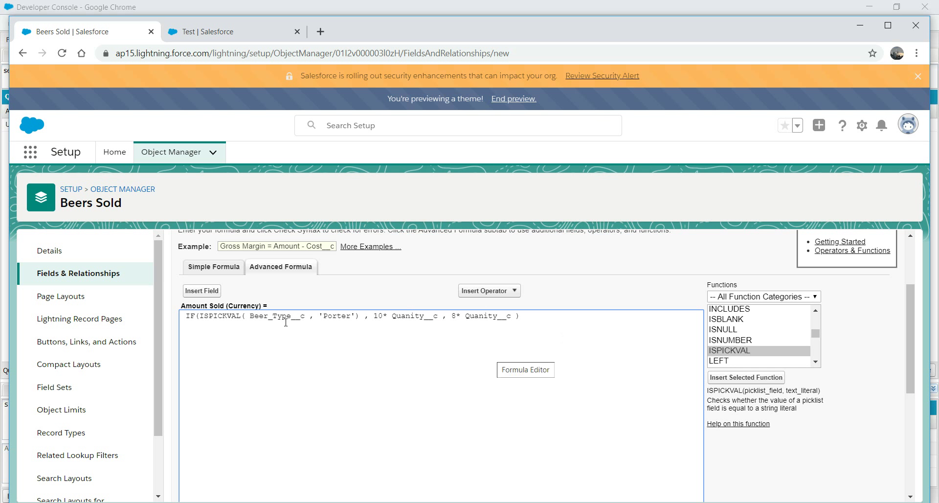
drag(360, 316, 201, 318)
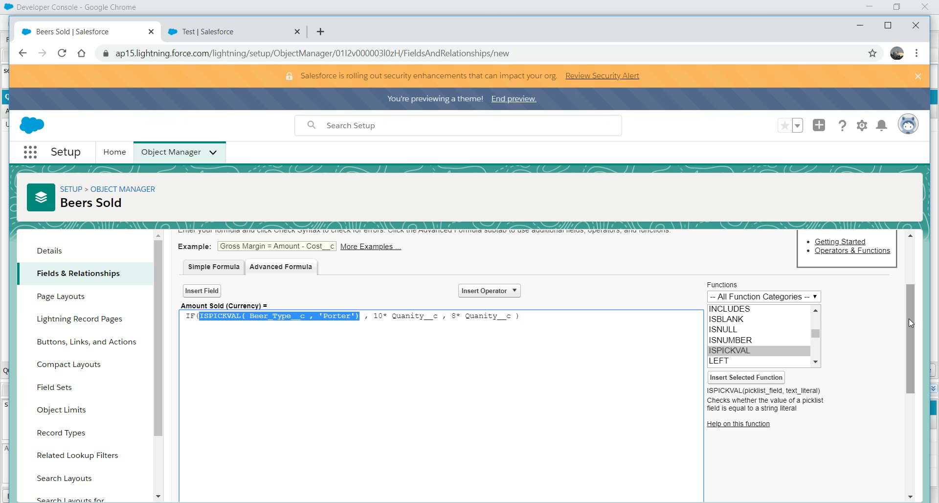
drag(910, 318, 909, 366)
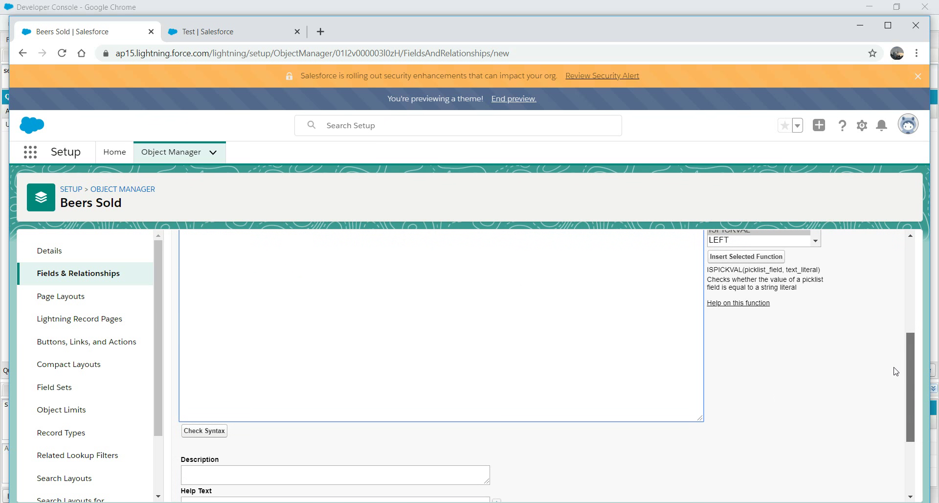
Check the formula's syntax and save the Amount Sold field with the default field-level security and page layouts.
click(201, 432)
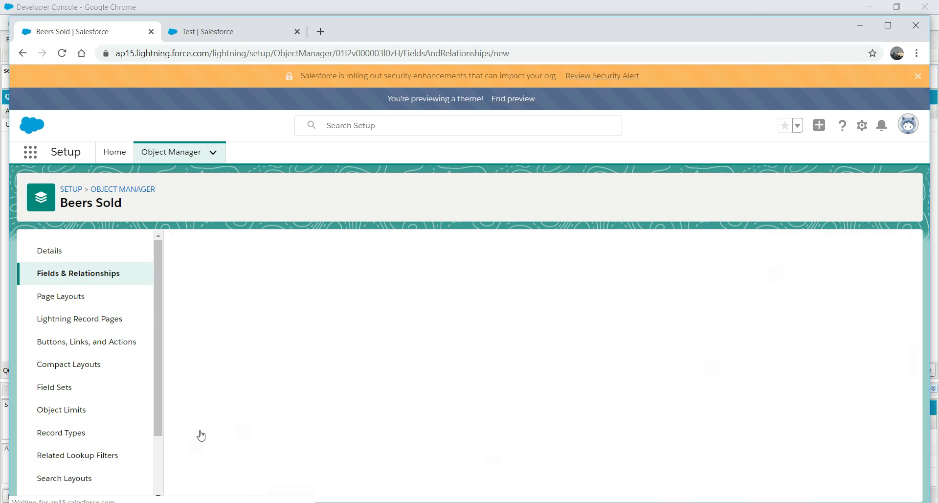
drag(908, 257, 883, 371)
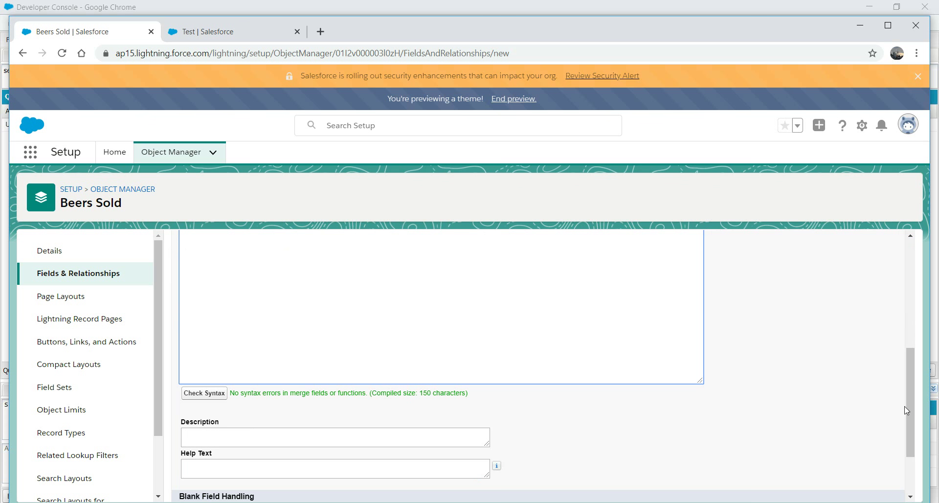
scroll(883, 460, down, 2)
click(861, 488)
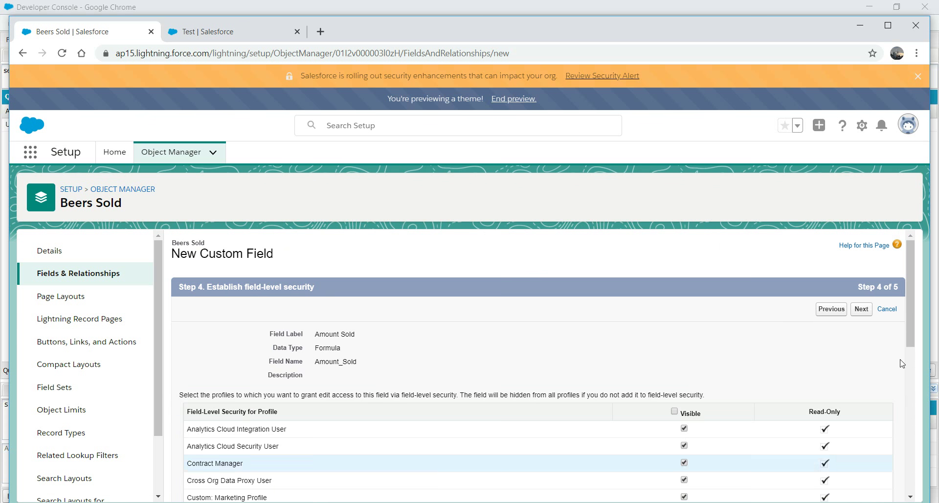
click(862, 308)
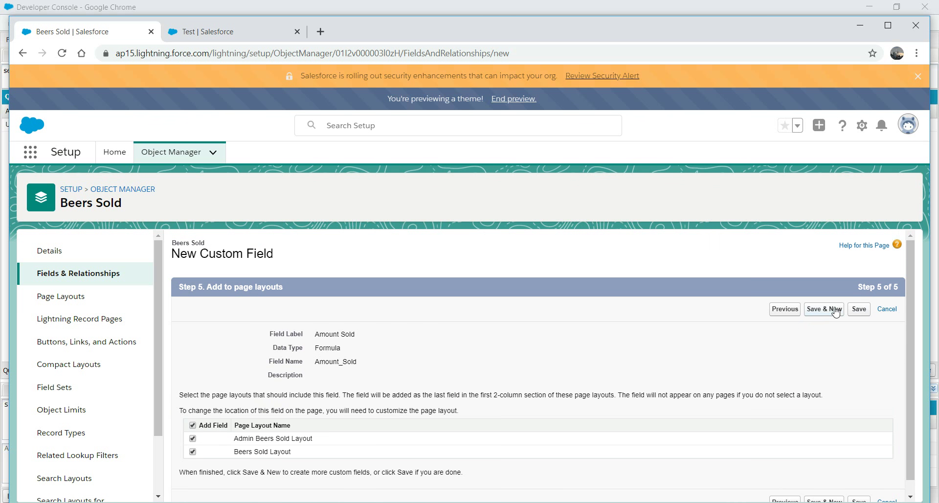
click(856, 311)
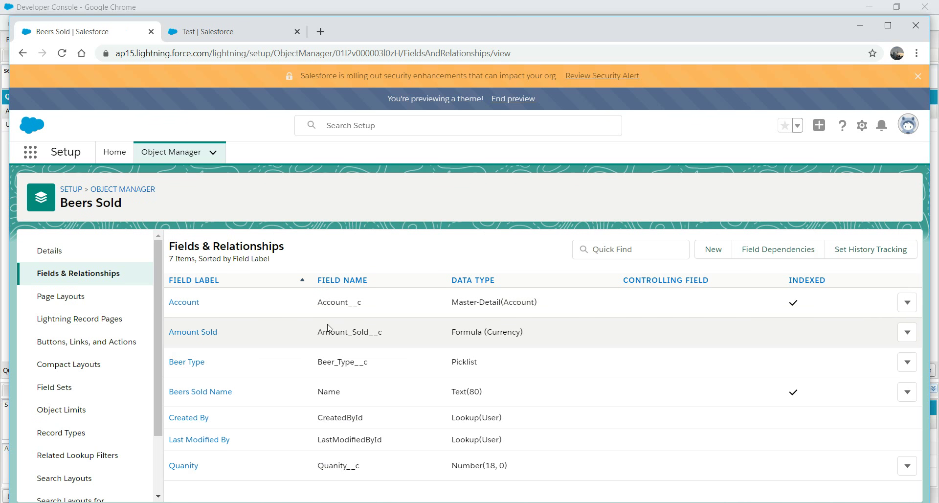
Switch to the Sales app and reopen the Test record from the Beers SoldS list to look for the new field.
click(209, 31)
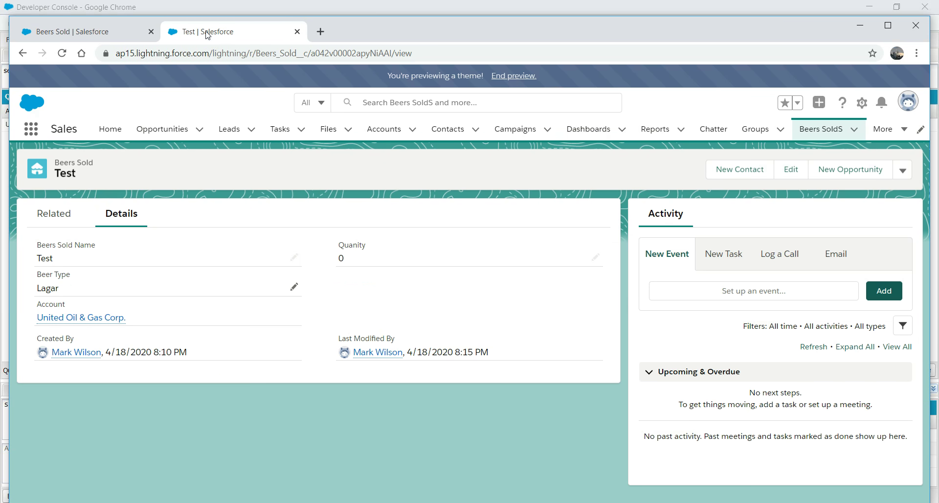
click(820, 134)
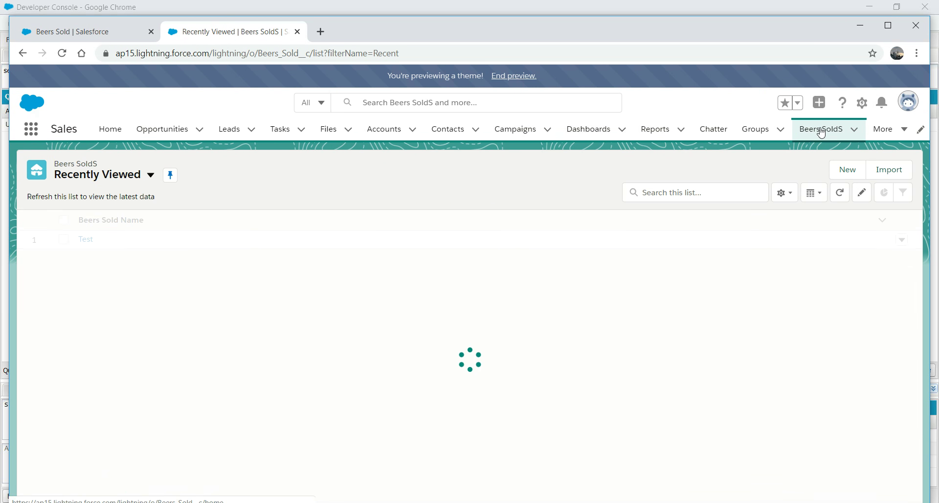
click(86, 239)
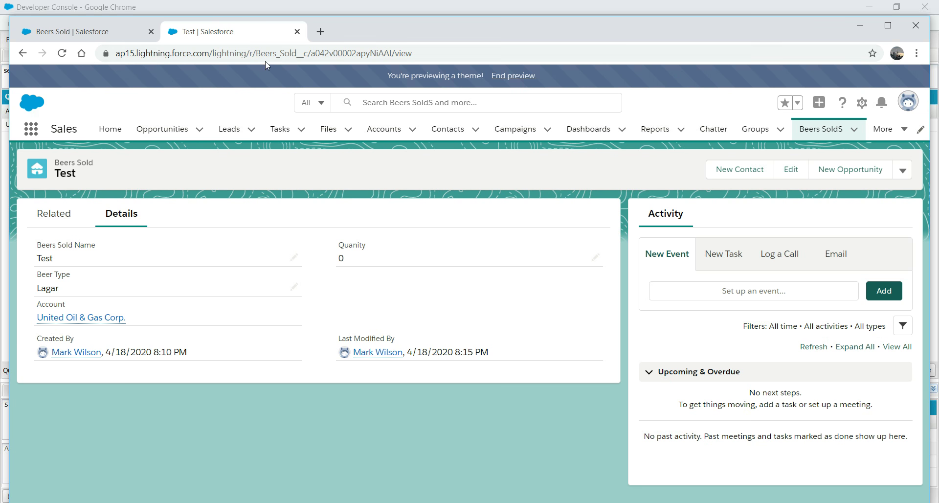
Reload the Sales app from the base /lightning address and reopen the Test record from the Beers SoldS list.
drag(247, 53, 505, 47)
key(BackSpace)
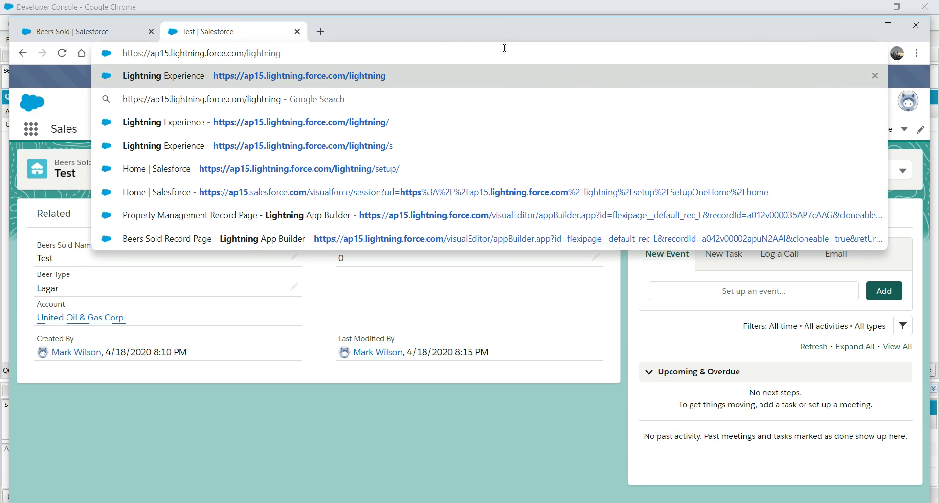
key(Return)
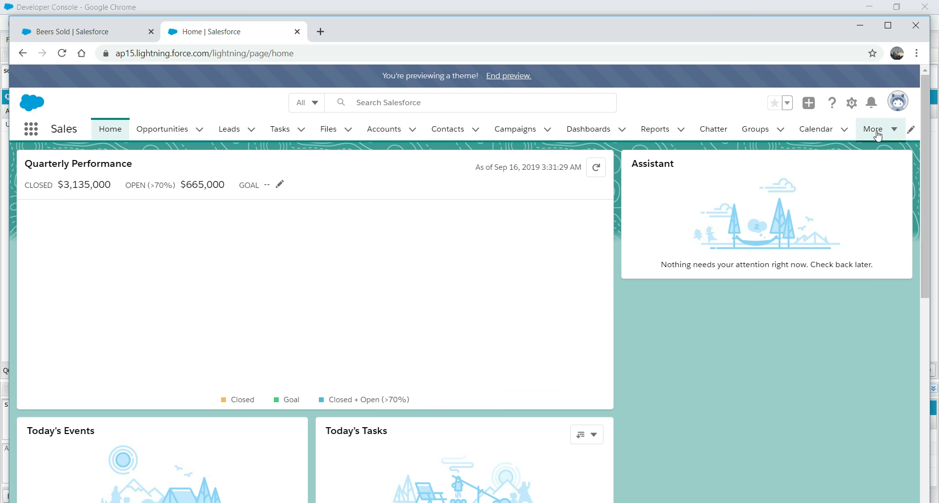
click(878, 132)
click(840, 239)
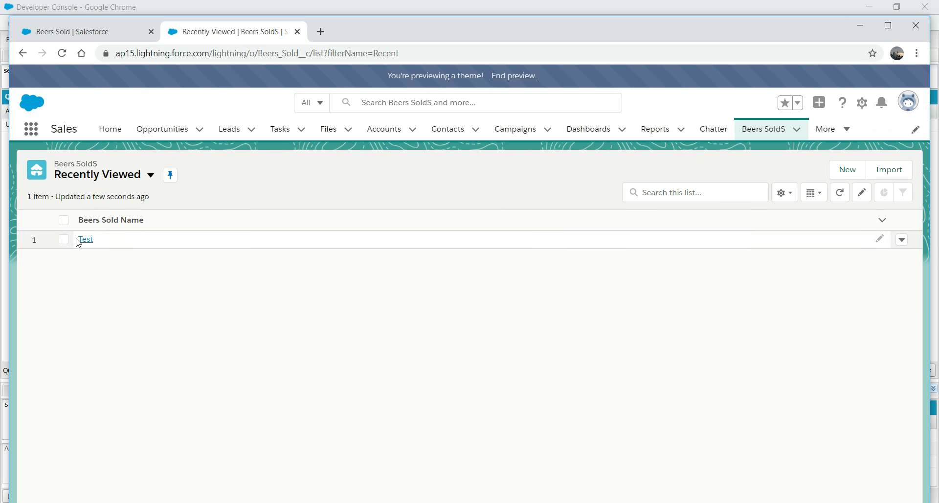
click(85, 239)
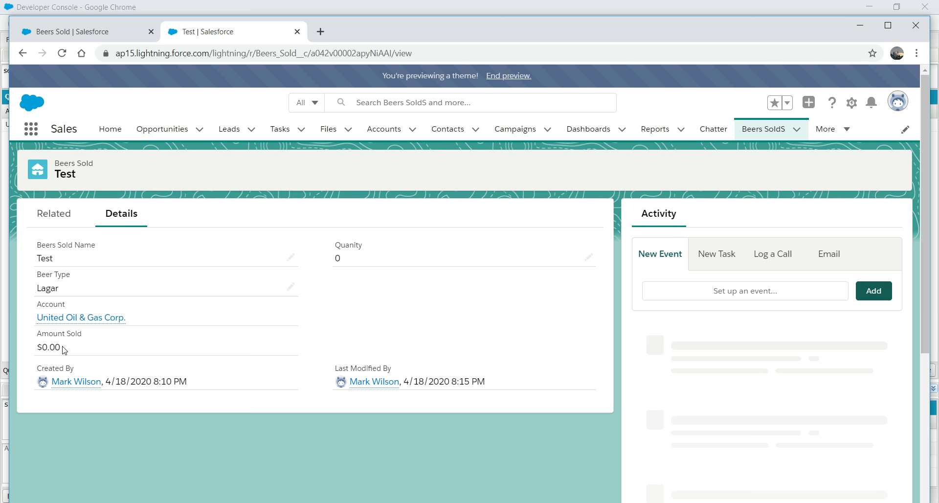
Set the Test record's Beer Type to Porter and its Quanity to 8, and save the record.
click(294, 291)
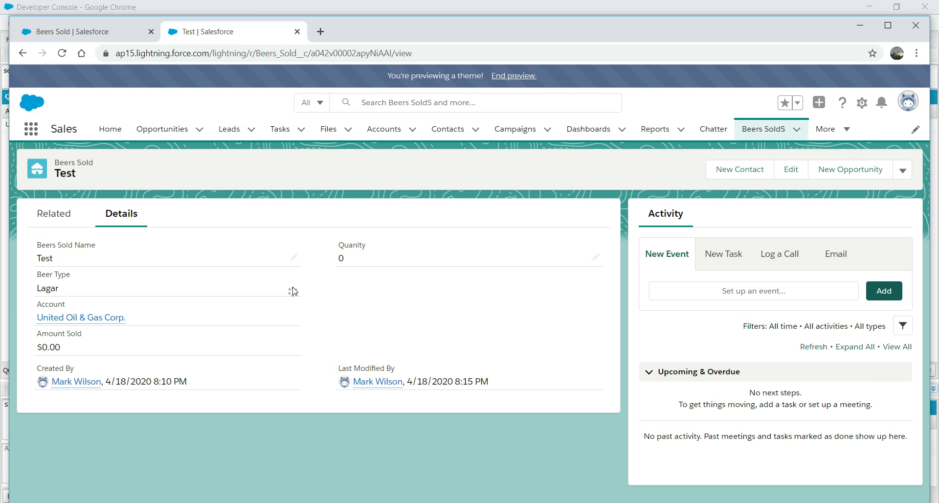
click(296, 310)
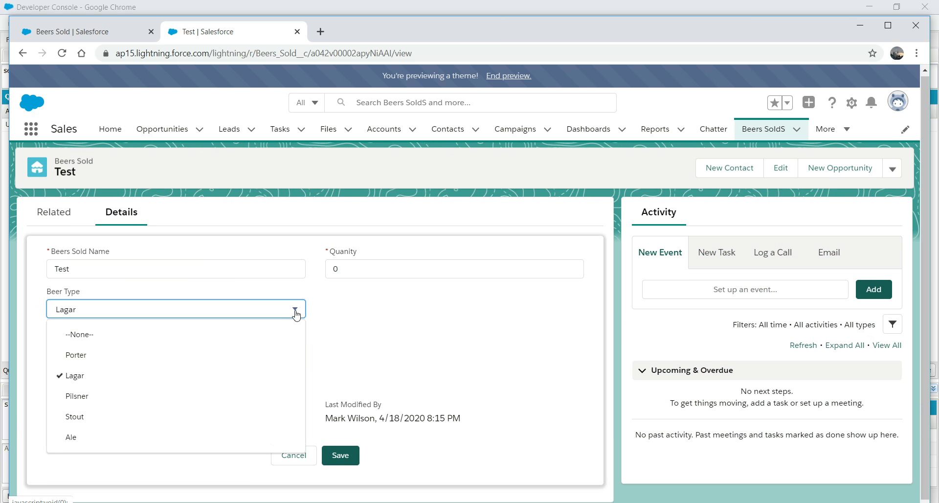
click(123, 357)
double_click(376, 268)
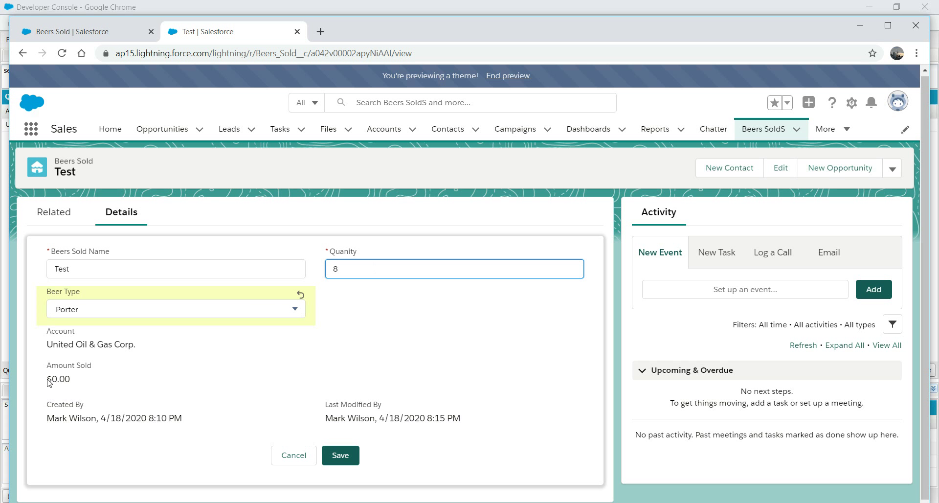
click(338, 456)
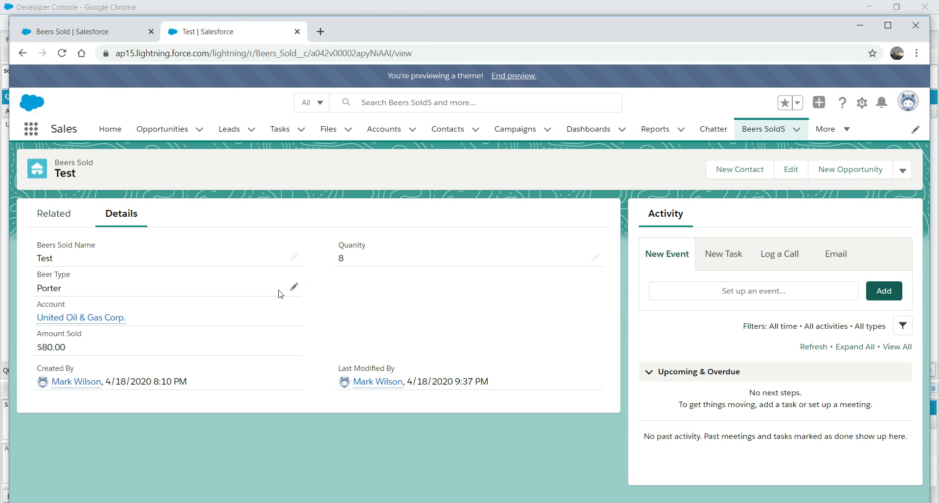
Change the Test record's Beer Type to Lagar and save the record.
click(294, 287)
click(284, 309)
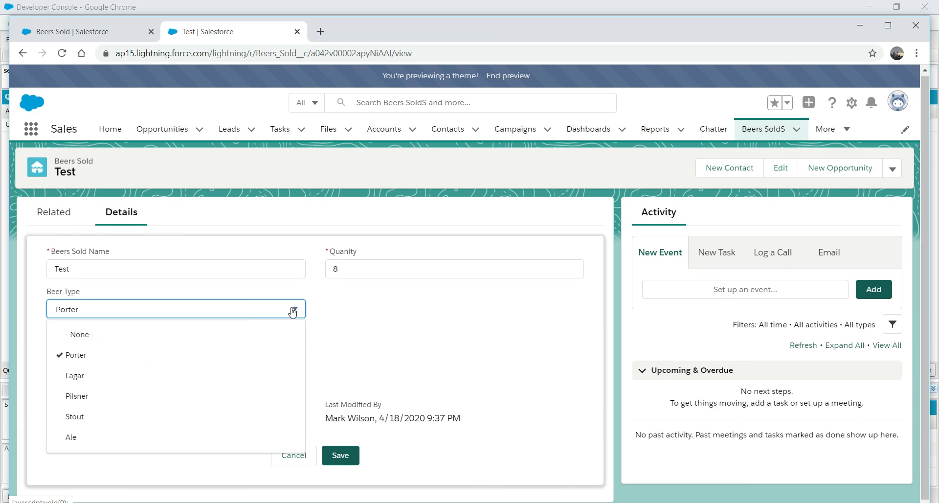
click(131, 380)
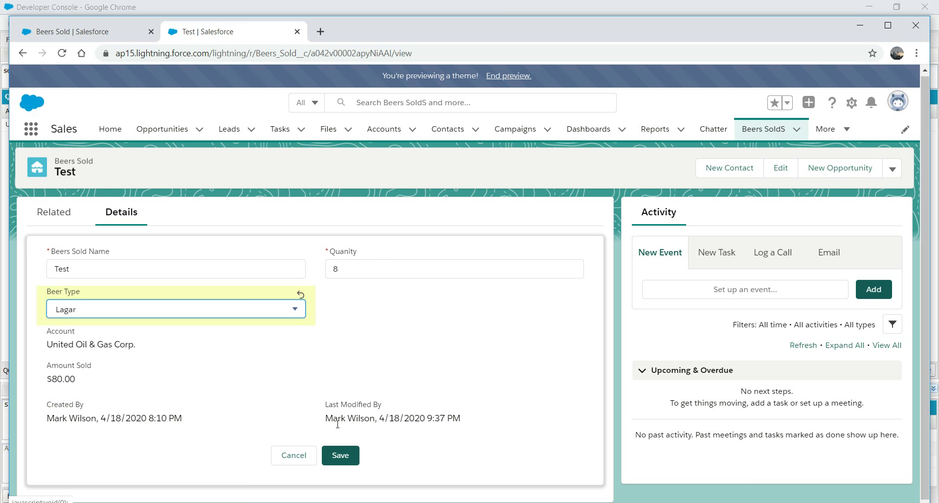
click(341, 456)
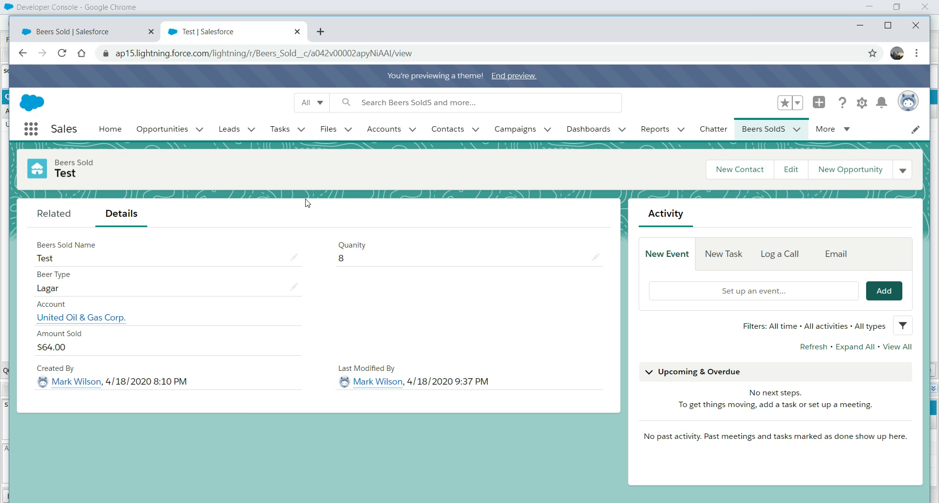
Return to the Beers Sold object's fields in Setup and start a new custom field.
click(89, 39)
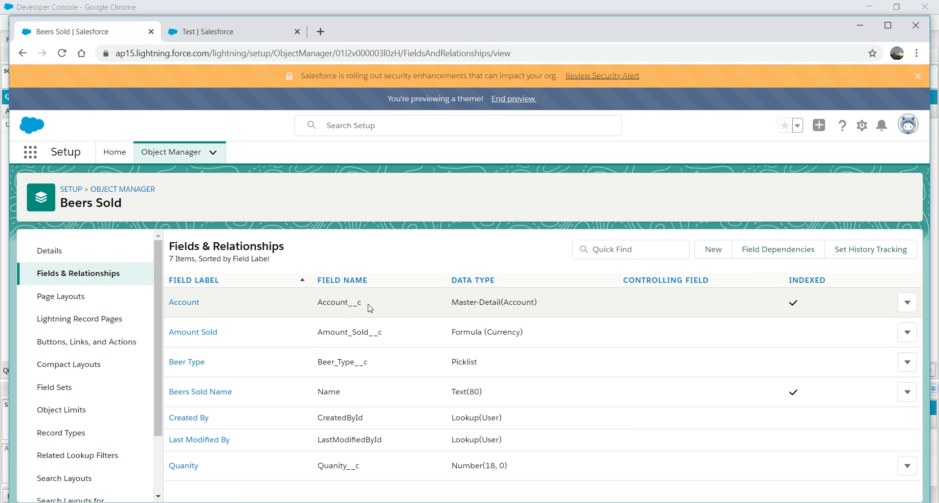
click(713, 250)
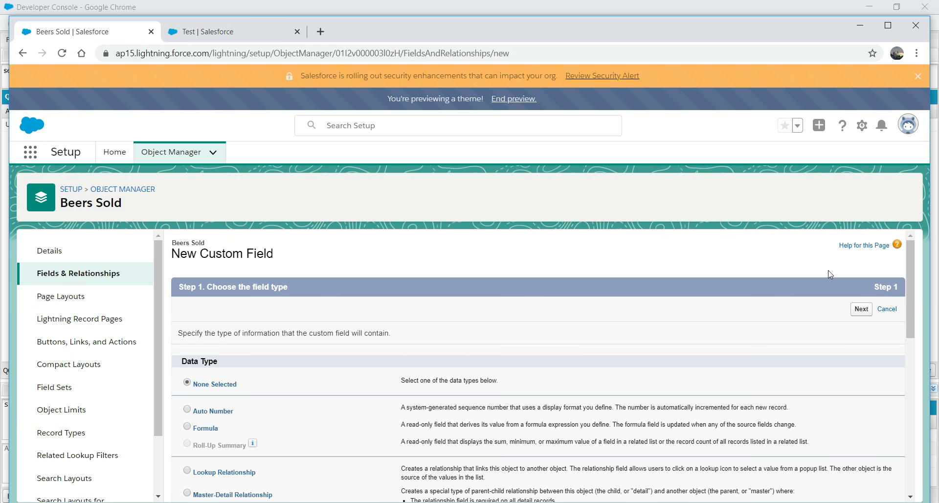
Open the Object Manager in a second browser tab, find the Account object and view its Account Number field details.
right_click(133, 193)
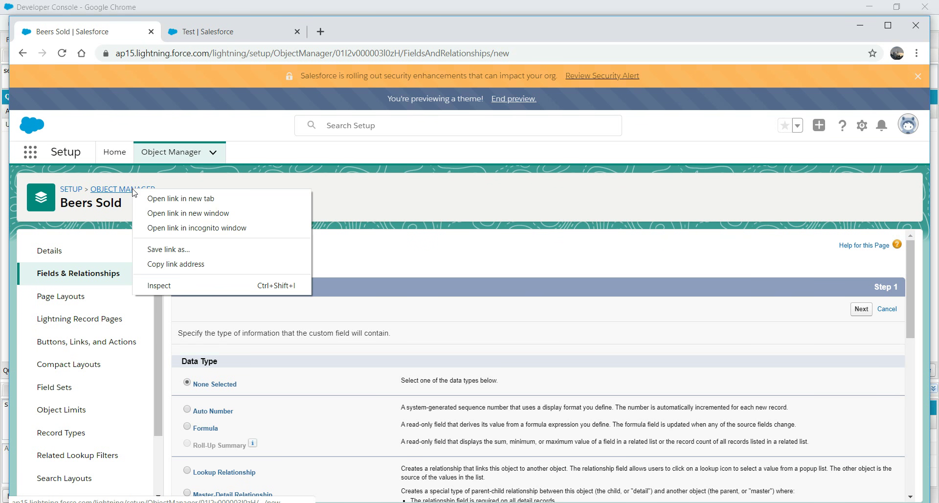
click(166, 201)
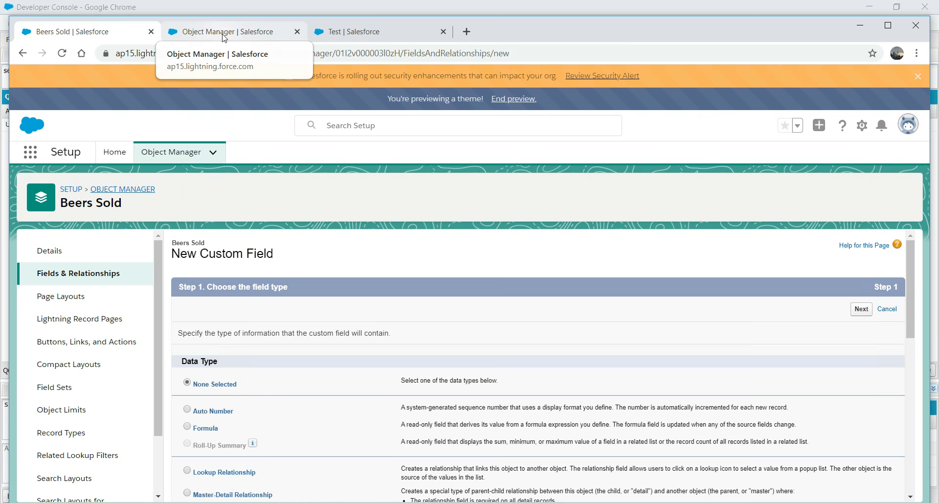
click(225, 34)
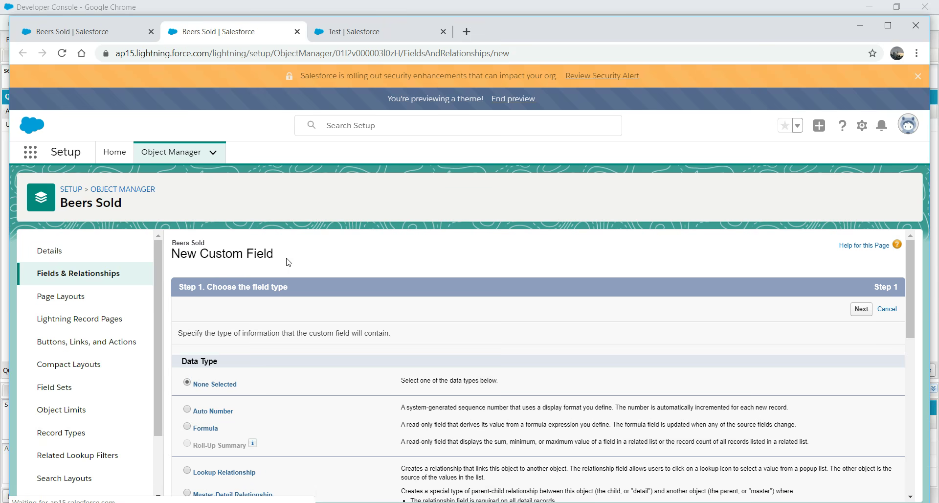
click(107, 191)
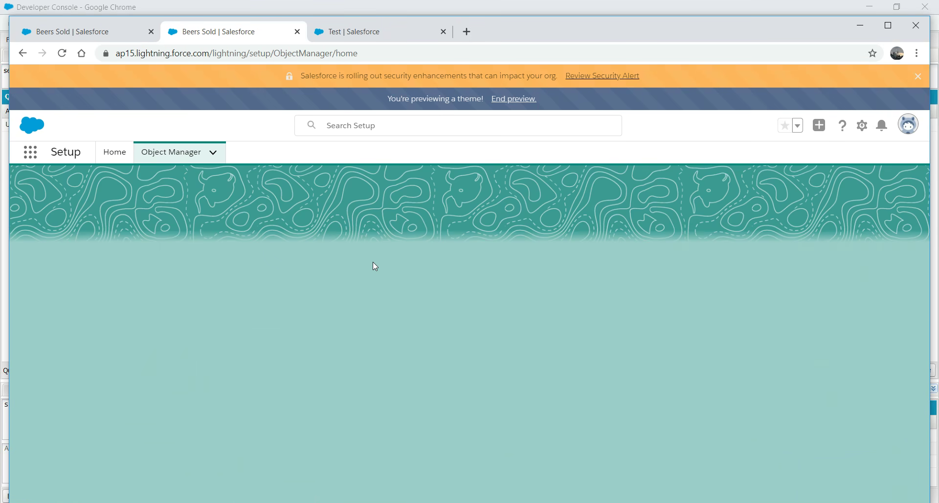
click(698, 194)
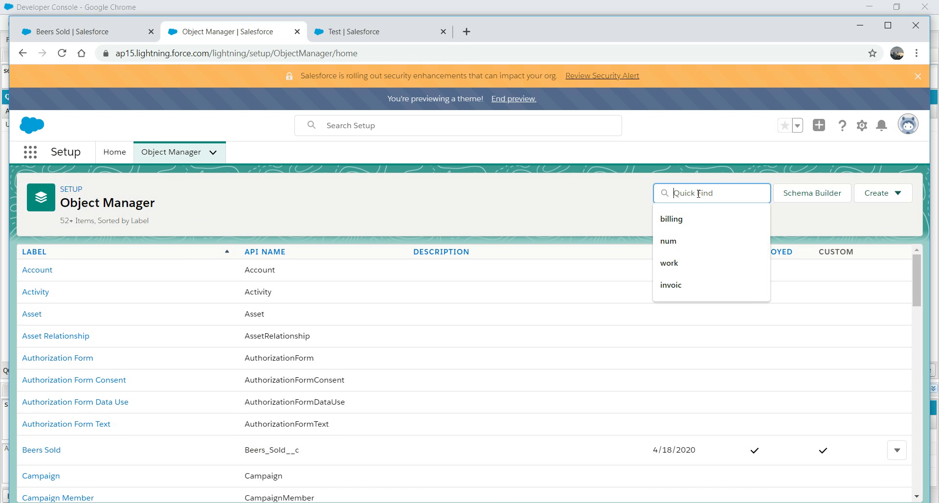
text(account)
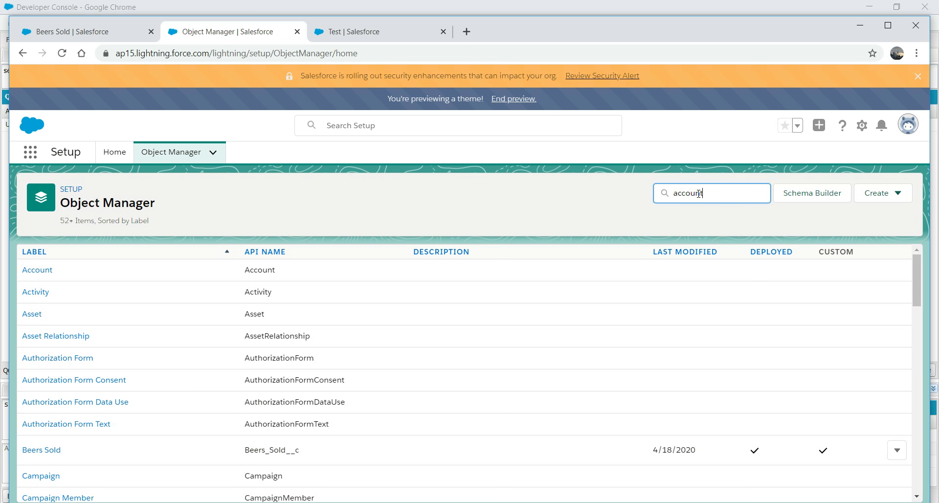
click(38, 271)
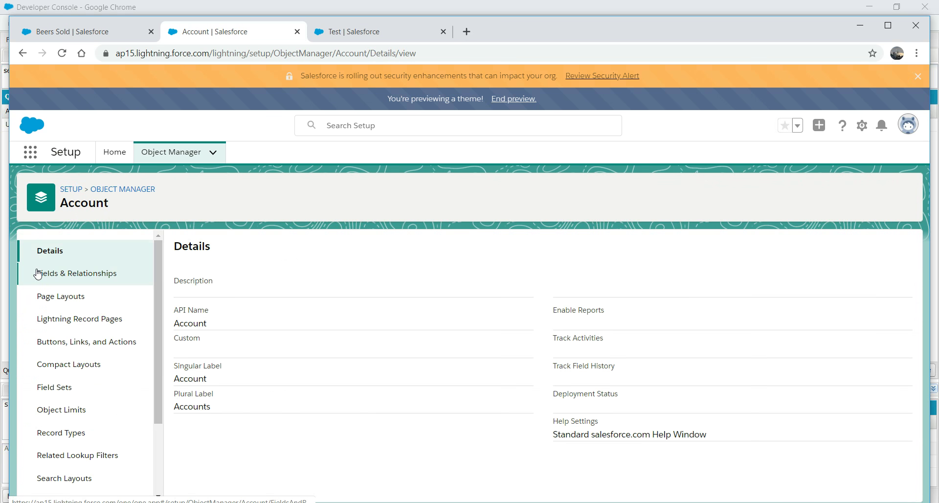
click(98, 277)
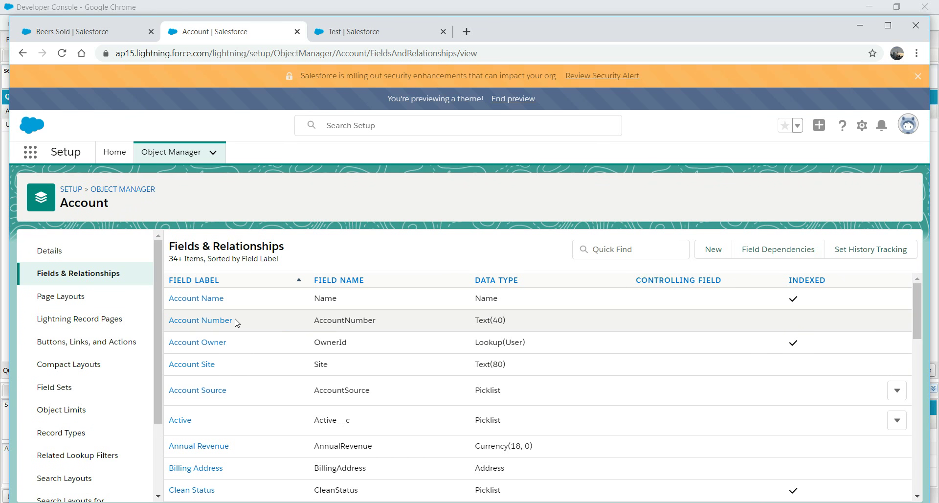
click(177, 321)
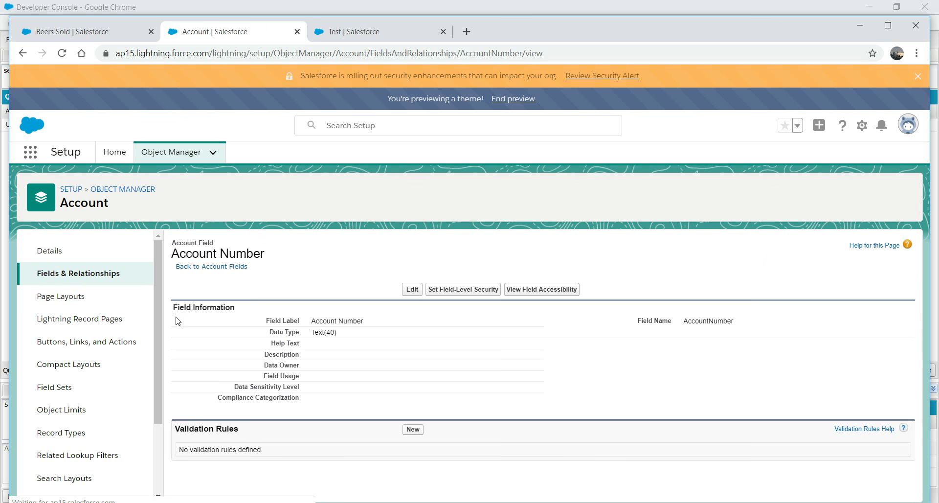
Return to the new custom field on Beers Sold and choose Formula as its data type.
click(369, 34)
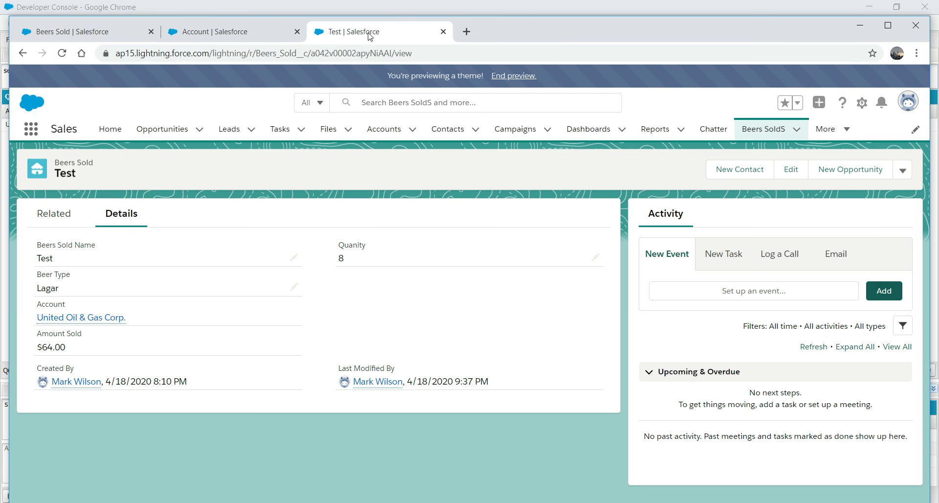
click(90, 32)
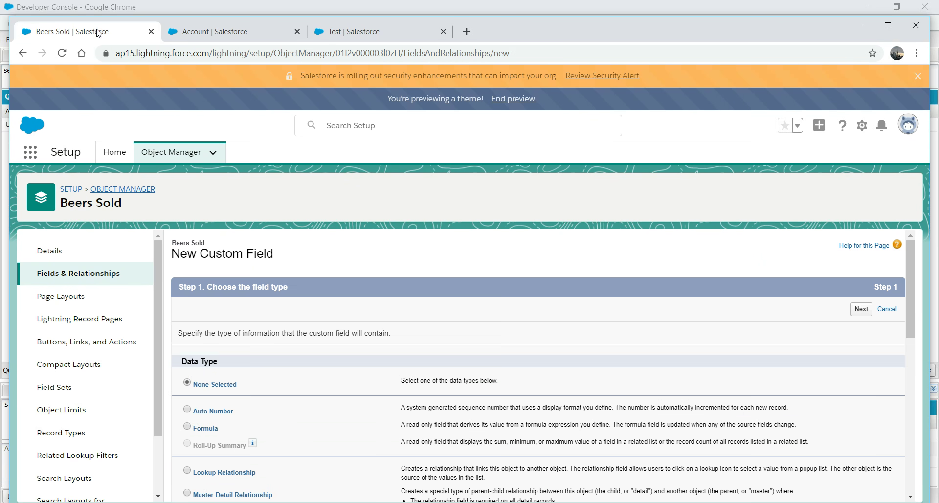
click(209, 34)
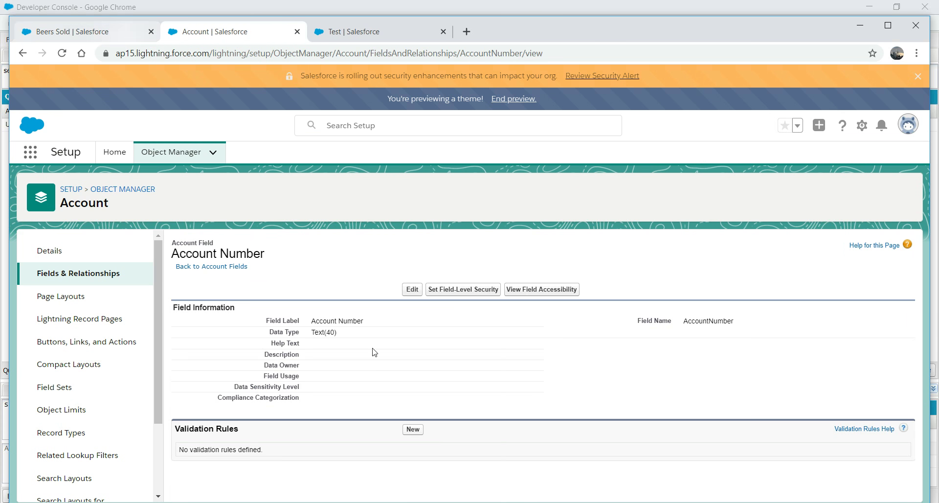
click(93, 33)
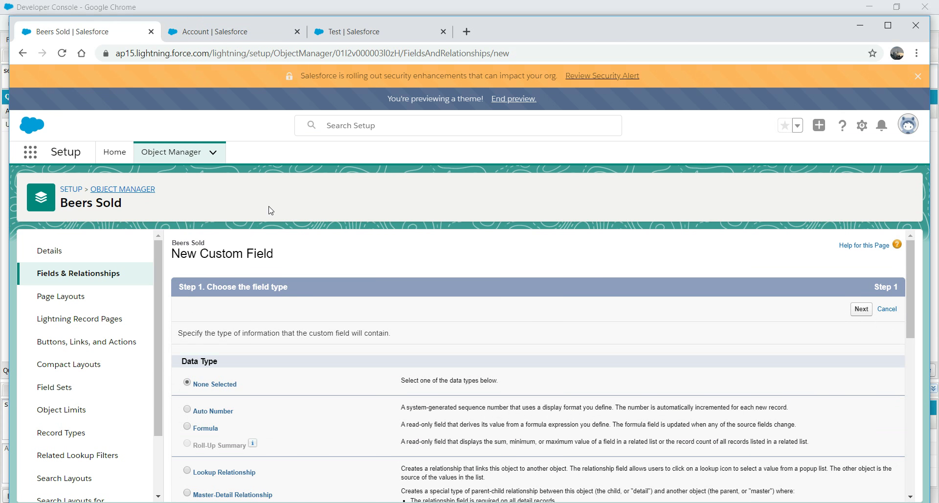
scroll(911, 293, down, 3)
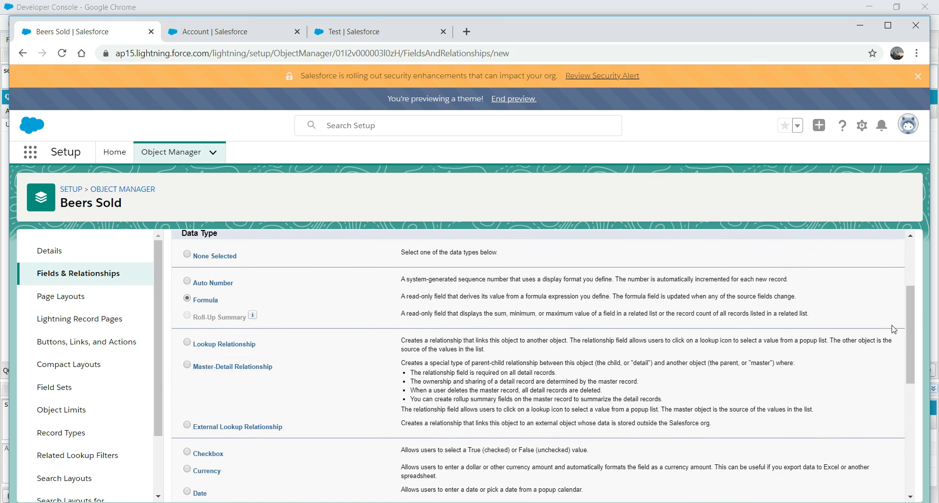
Continue to the new formula field's output type and choose Text as its return type, checking the Account Number field's data type on Account.
drag(908, 318, 906, 498)
click(861, 489)
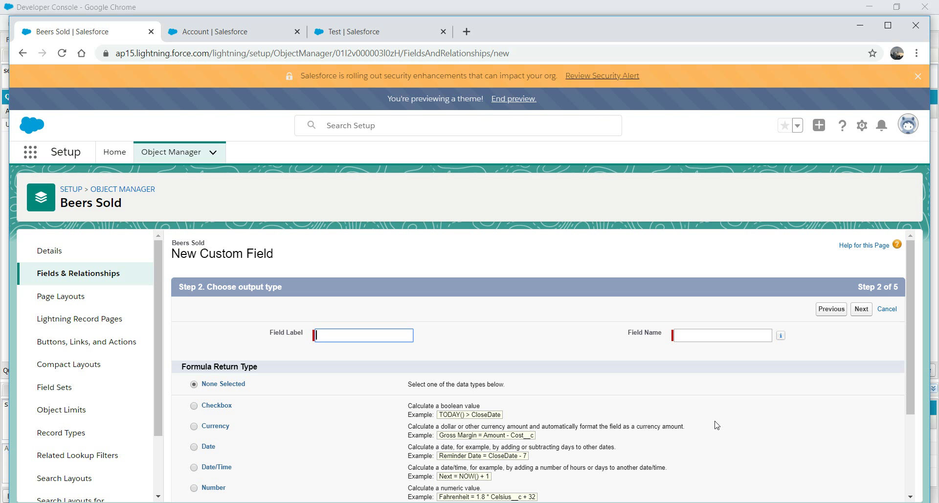
drag(908, 300, 905, 383)
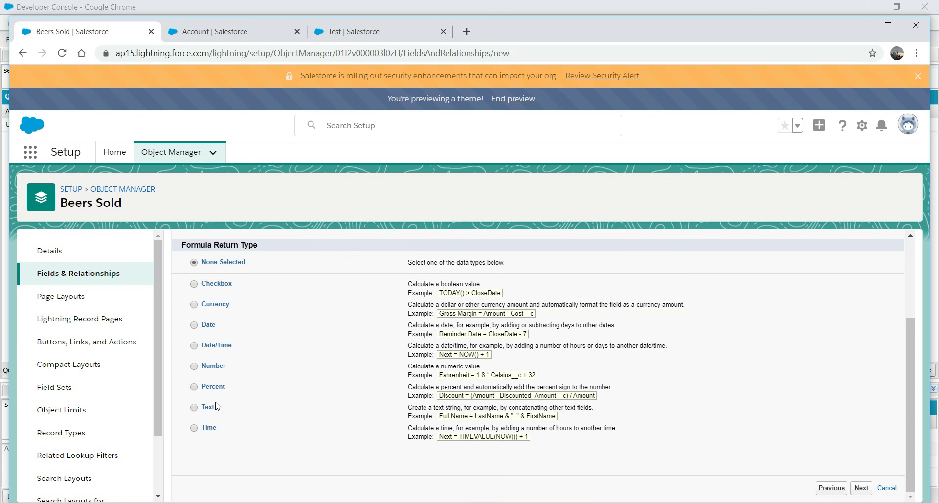
click(242, 33)
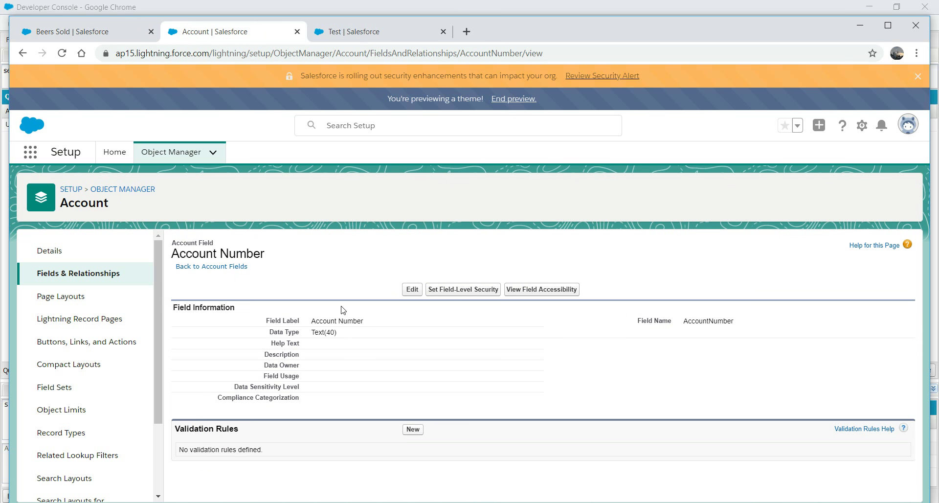
click(91, 33)
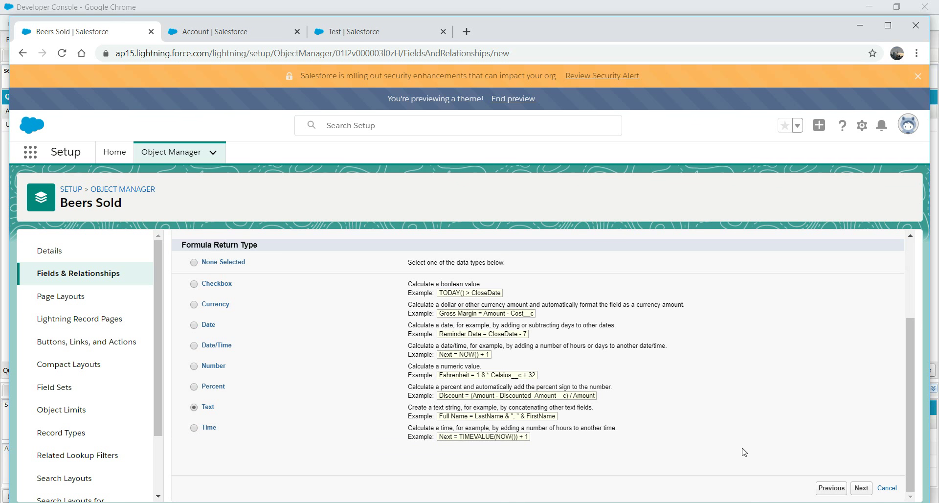
click(862, 488)
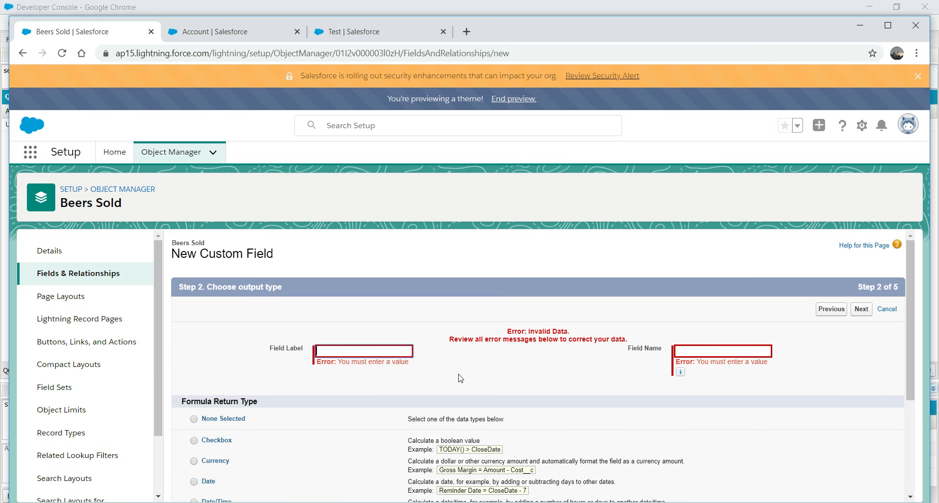
Label the new field Account Number with the field name Account_Number and continue to the formula entry.
click(385, 351)
text(Account Number)
key(Tab)
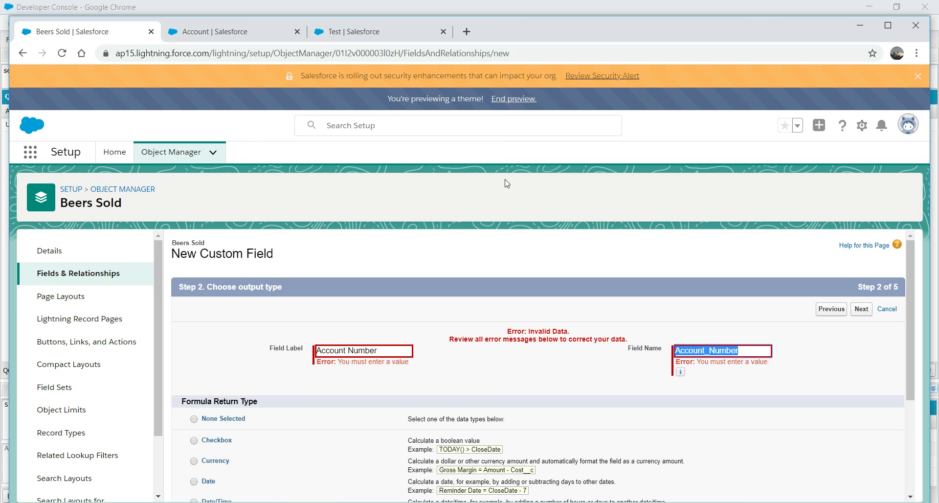
scroll(908, 300, down, 3)
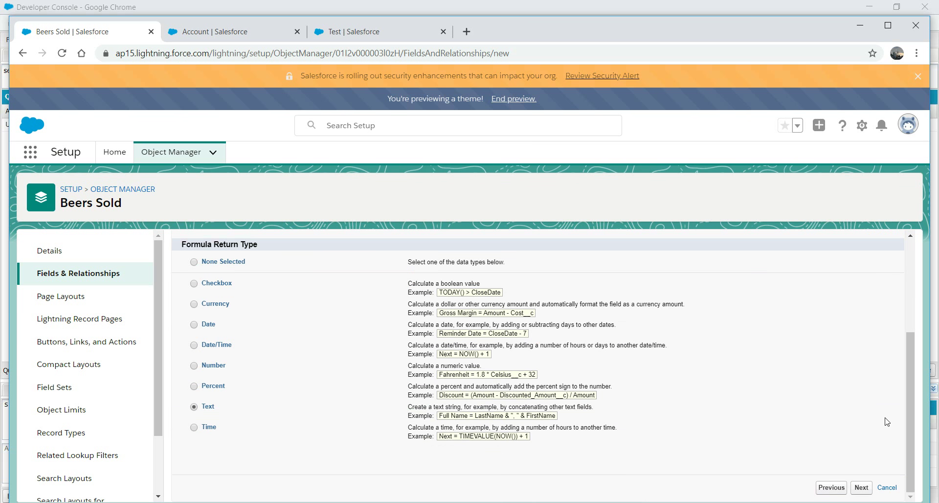
click(861, 487)
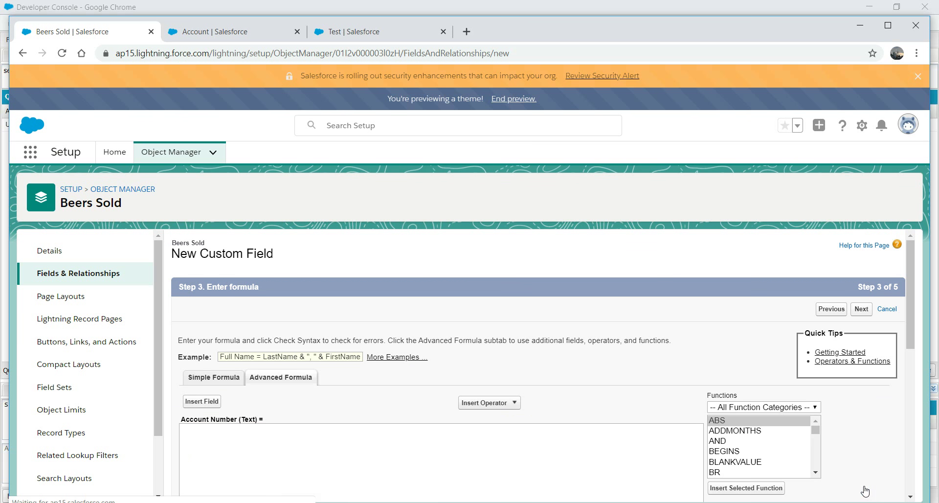
Insert the related account's Account Number (Account__r.AccountNumber) as the formula and check its syntax.
click(201, 402)
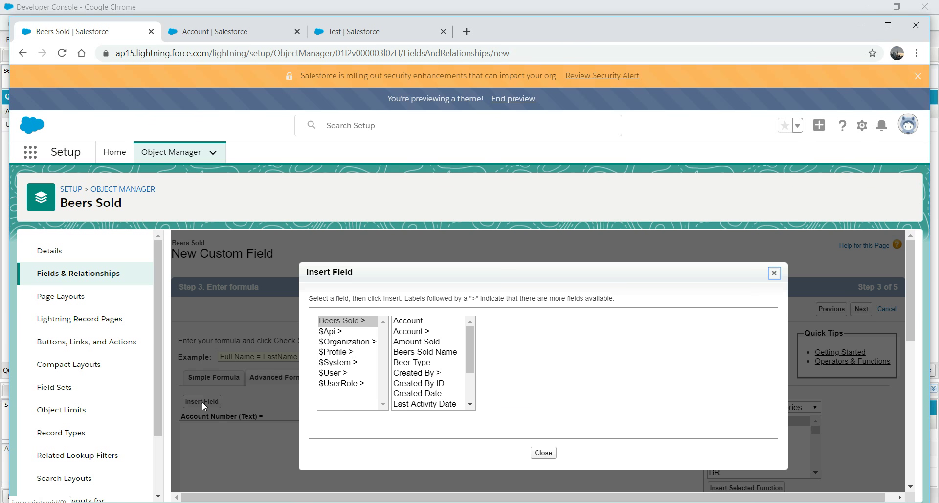
click(402, 333)
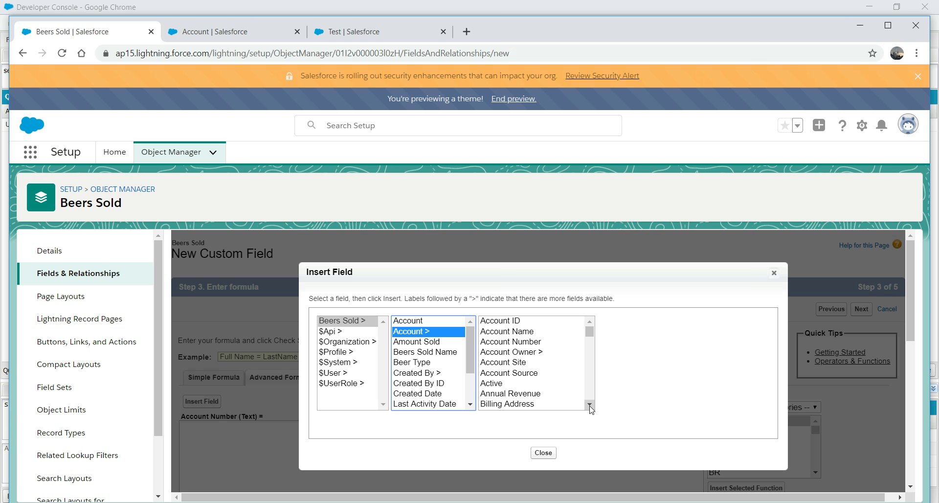
click(534, 343)
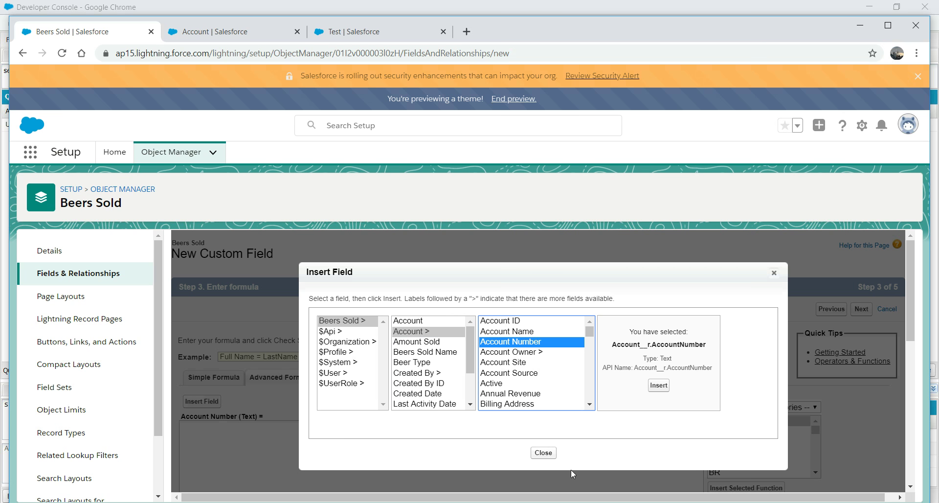
click(660, 385)
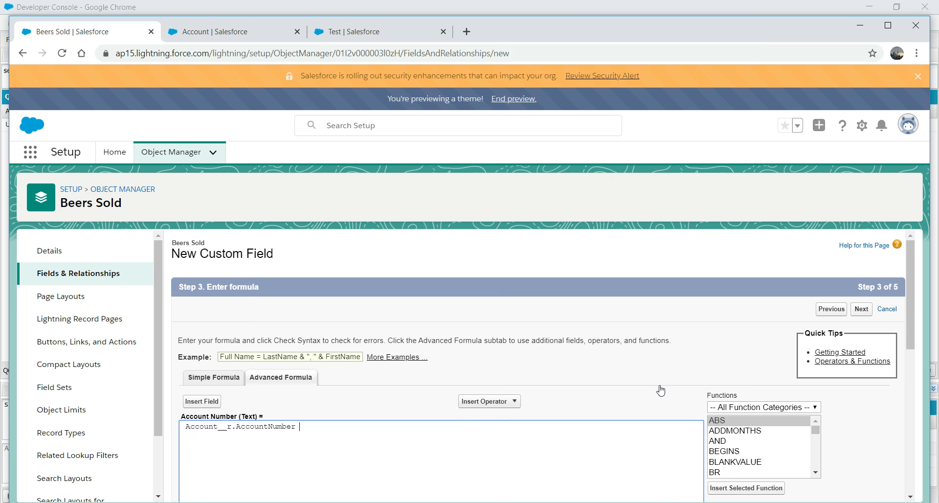
drag(908, 316, 893, 465)
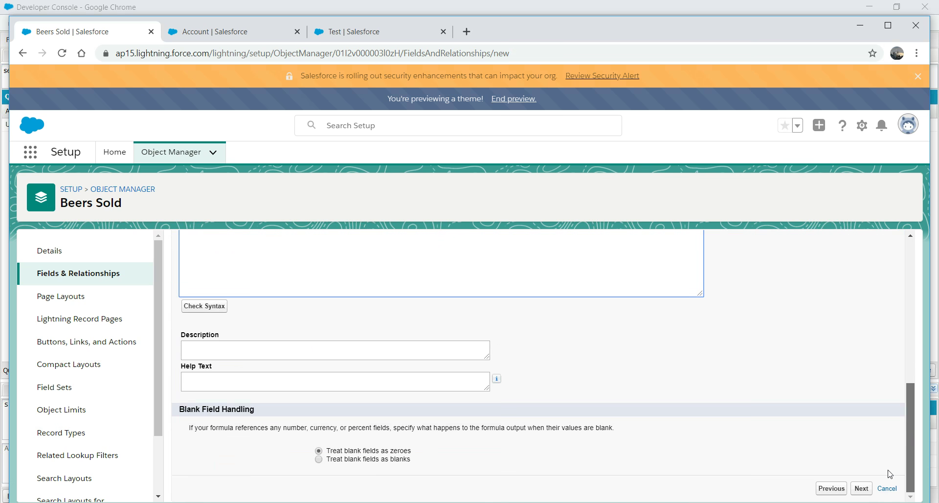
click(212, 312)
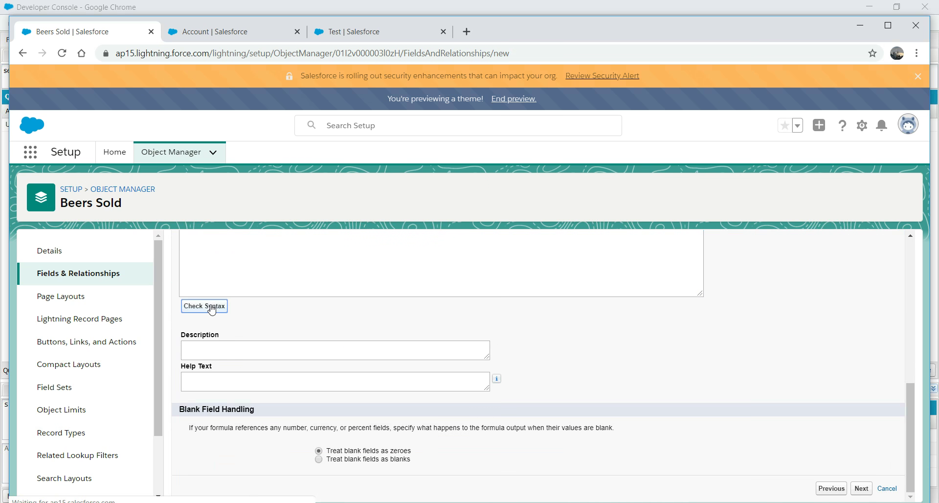
Accept the default field-level security and page layout settings and save the Account Number formula field.
drag(906, 300, 882, 497)
click(857, 493)
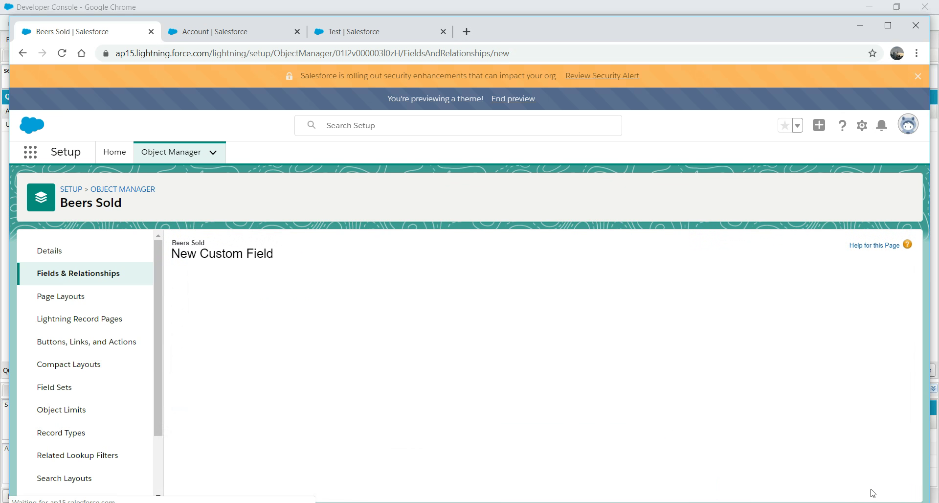
click(861, 309)
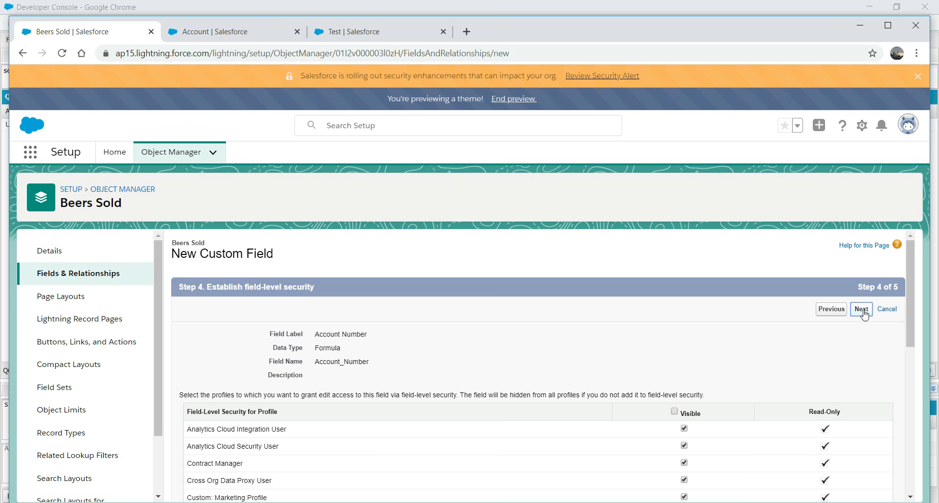
click(859, 309)
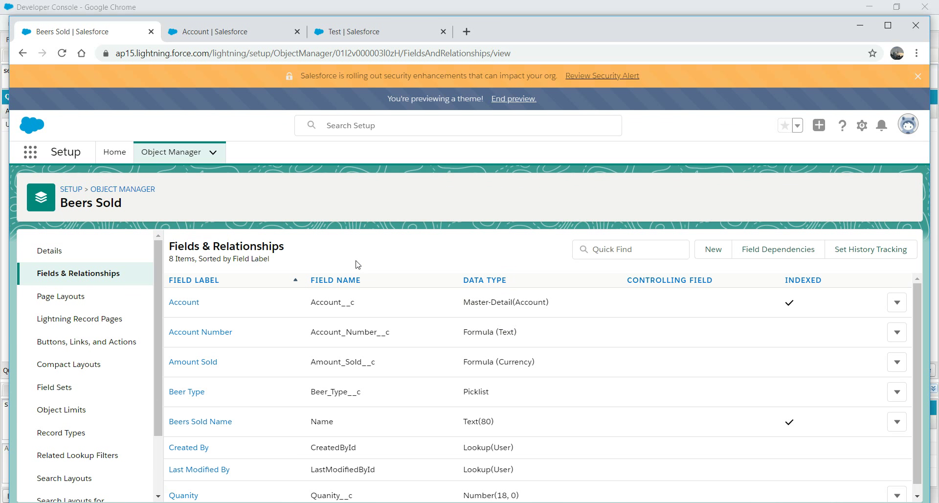
click(247, 27)
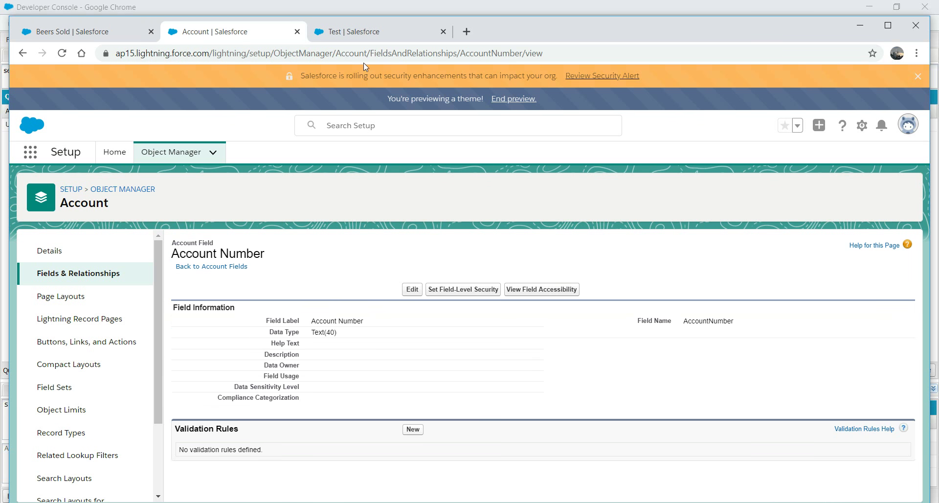
click(374, 35)
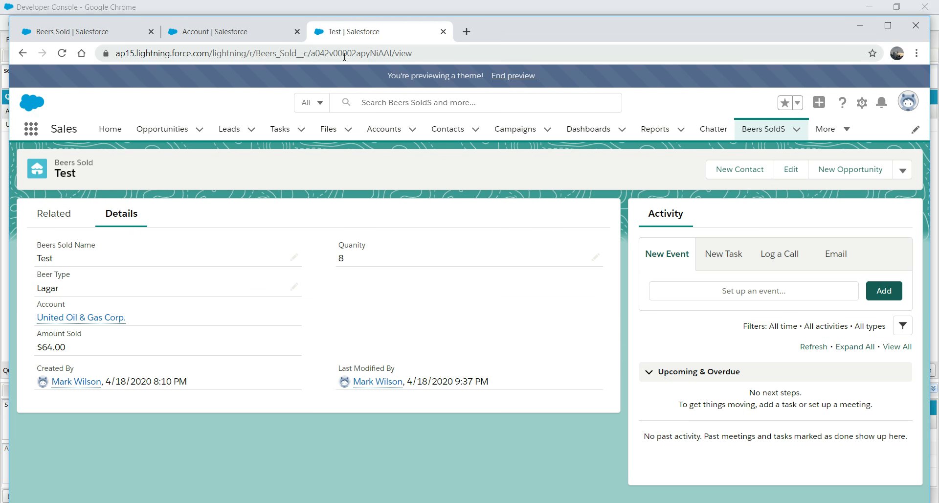
drag(247, 55, 572, 101)
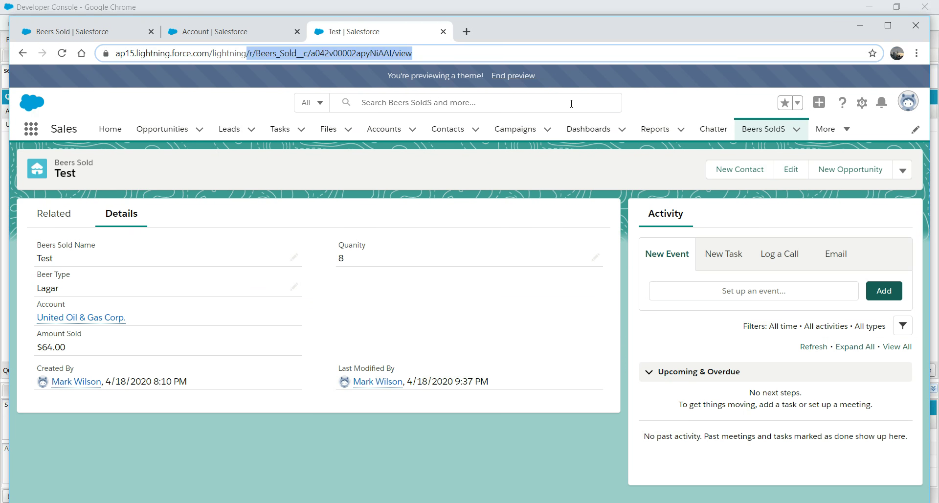
key(BackSpace)
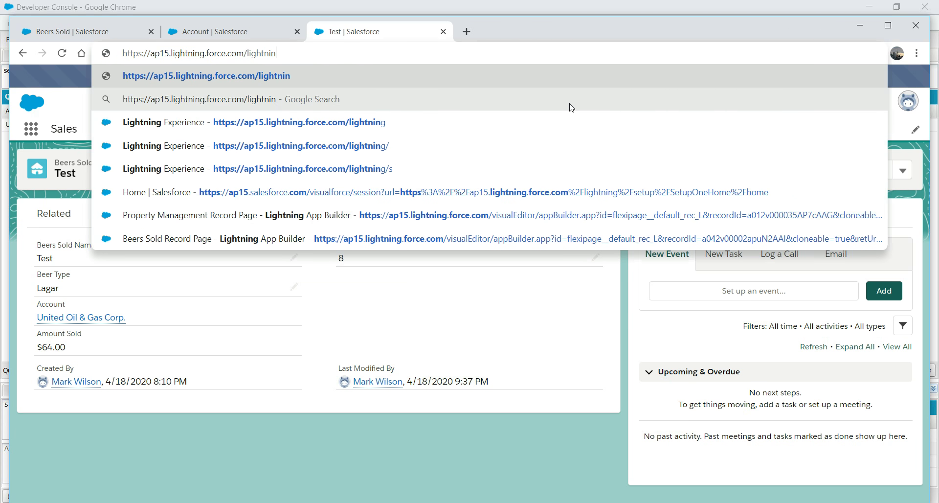
key(BackSpace)
key(BackSpace)
key(BackSpace)
key(BackSpace)
key(BackSpace)
key(BackSpace)
key(BackSpace)
key(BackSpace)
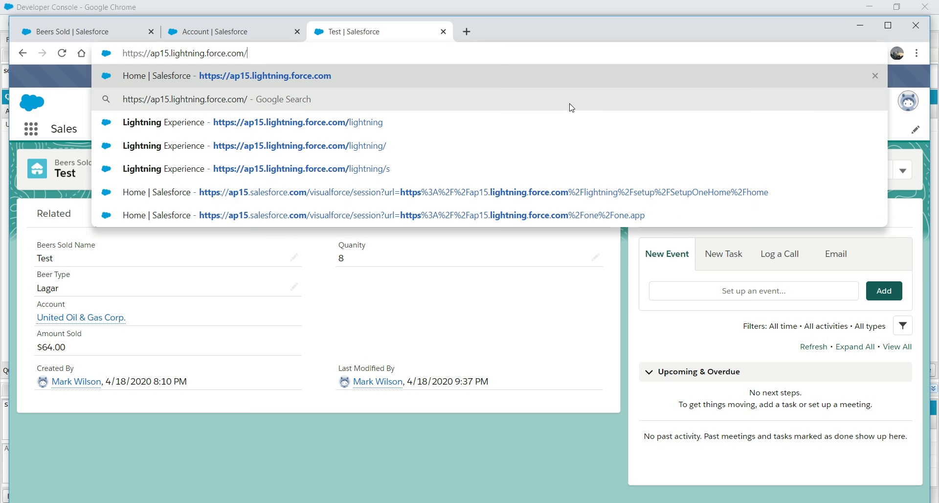
key(Return)
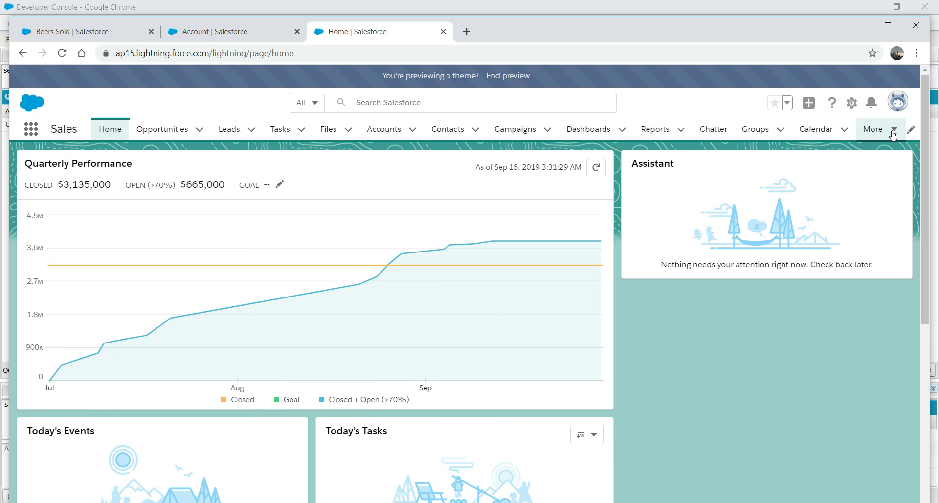
Open the Test record from the Beers Sold list to check its Account Number field.
click(893, 133)
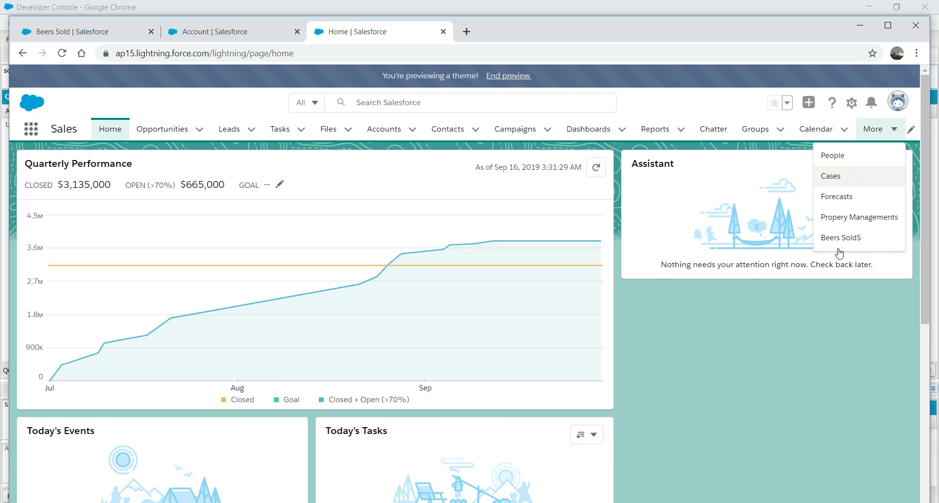
click(893, 239)
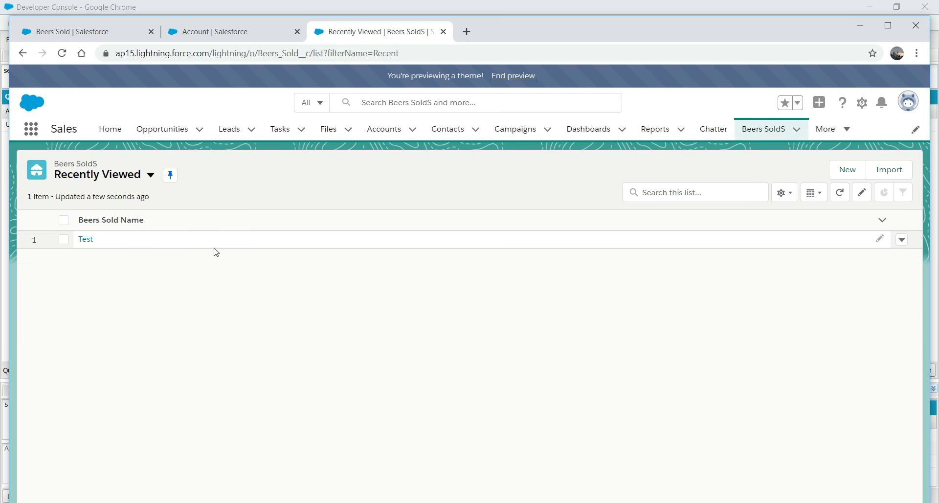
click(84, 238)
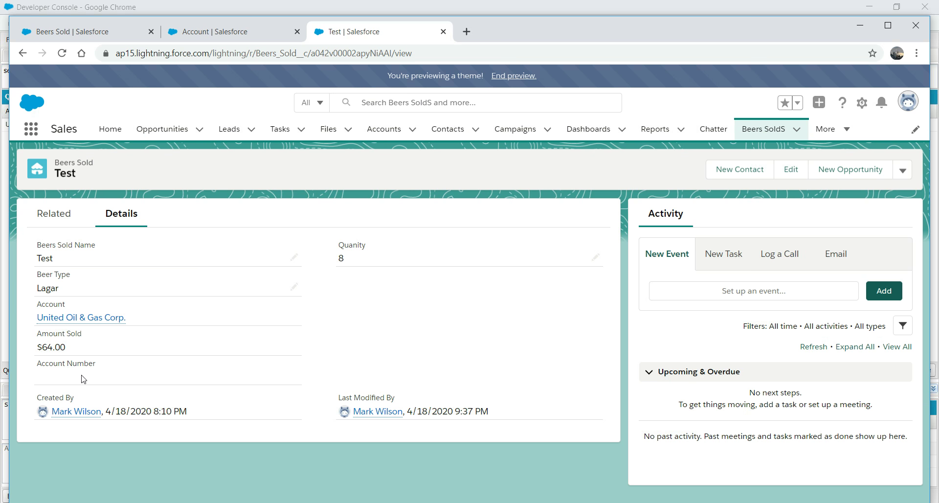
Open the Test record's parent account, United Oil & Gas Corp., and examine the Account Number in its details.
click(95, 321)
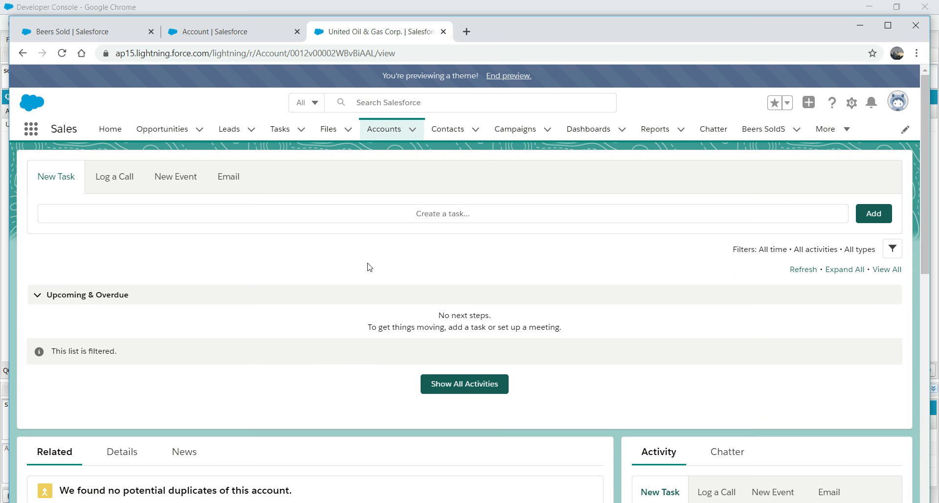
scroll(244, 160, down, 5)
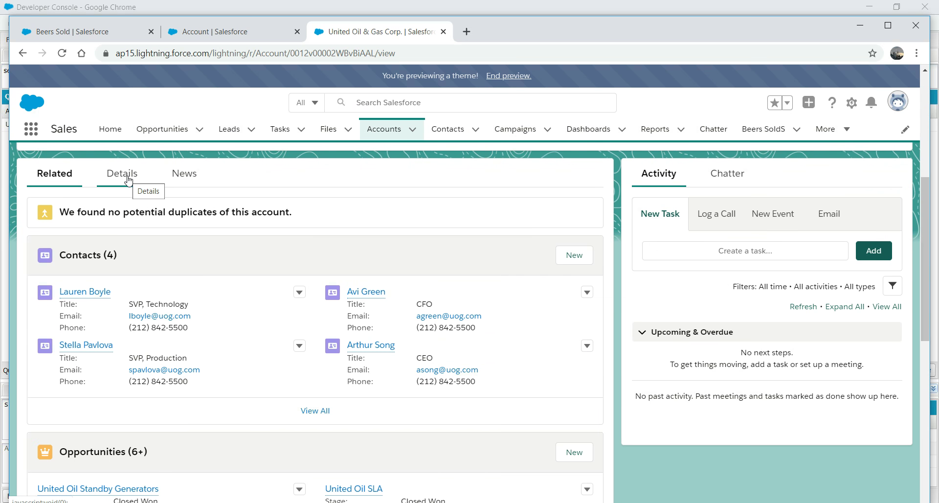
click(128, 175)
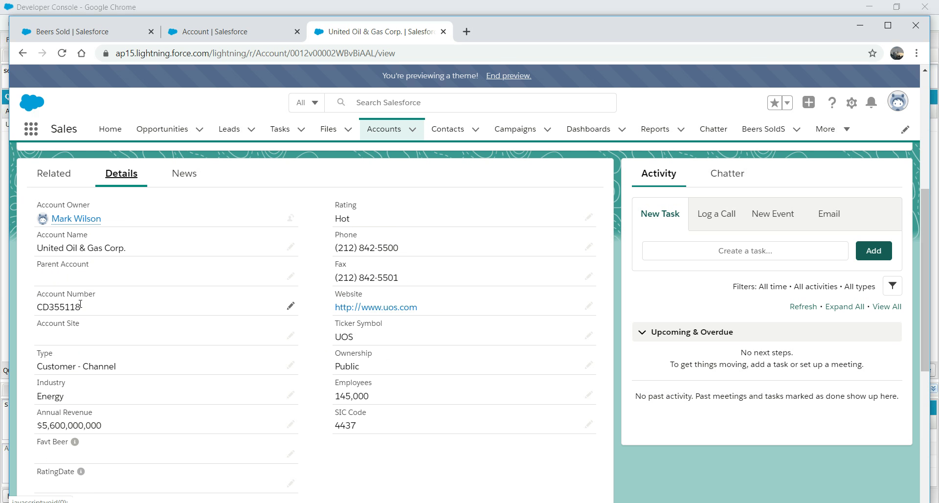
double_click(36, 310)
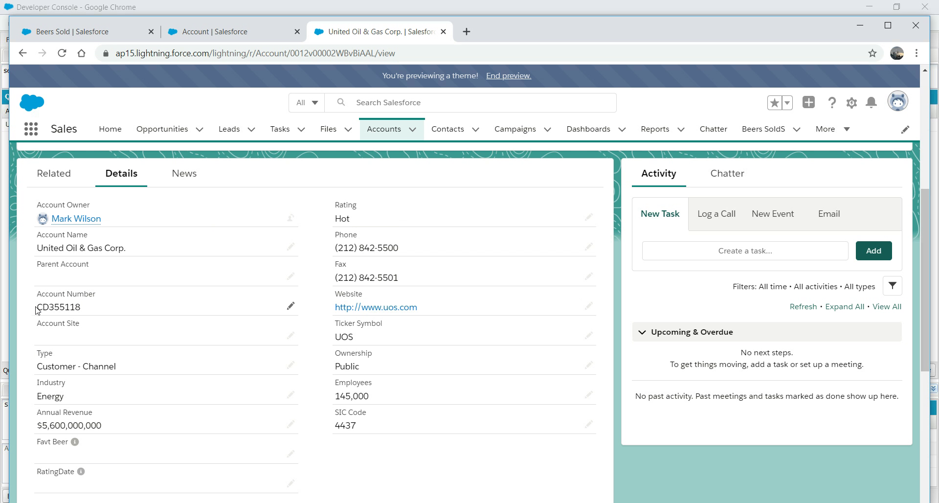
drag(80, 308, 38, 307)
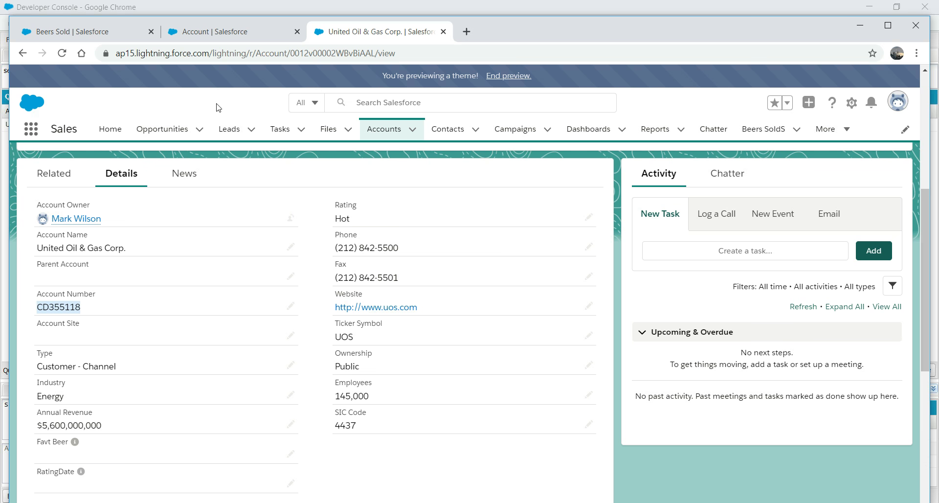
Review the Account Number field definition in the Account object's setup and return to the United Oil & Gas Corp. record.
click(216, 32)
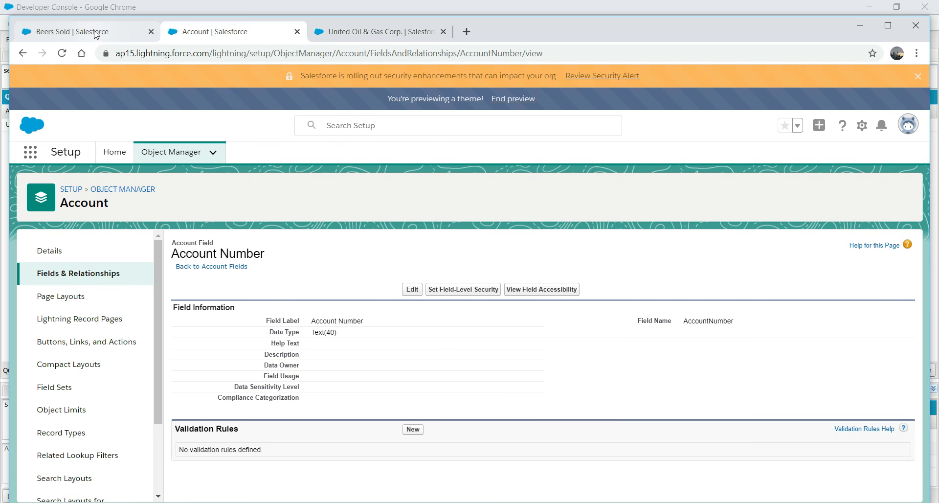
click(95, 31)
click(380, 30)
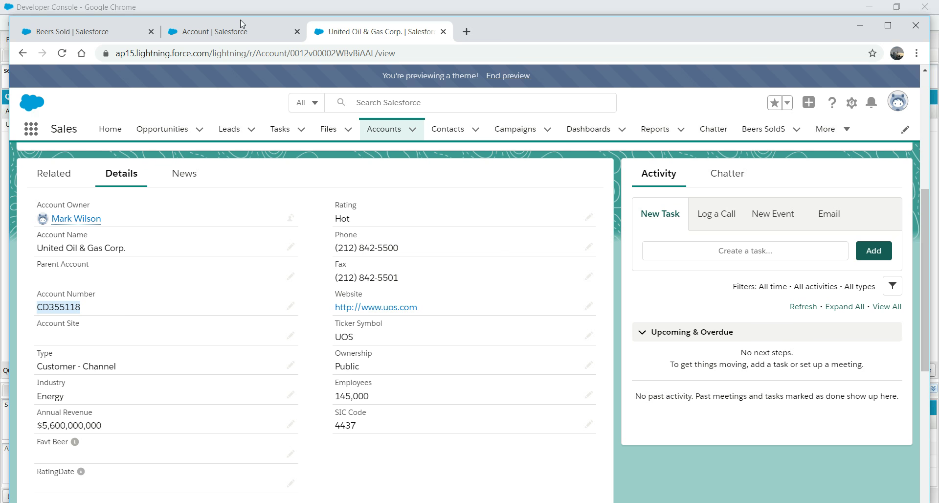
click(292, 307)
double_click(245, 312)
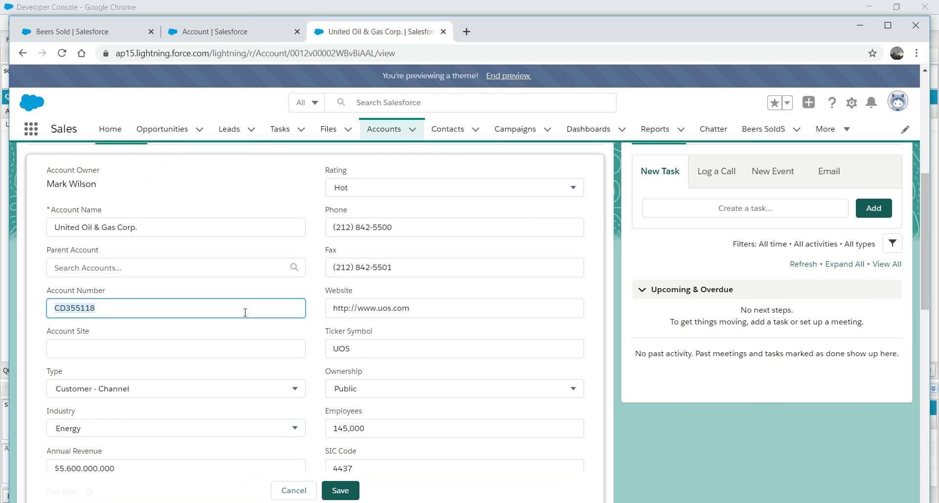
click(519, 336)
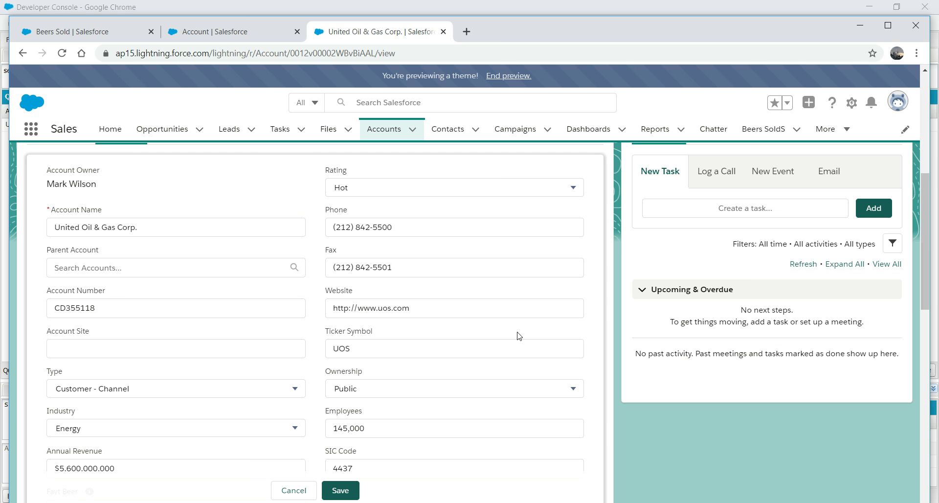
click(287, 490)
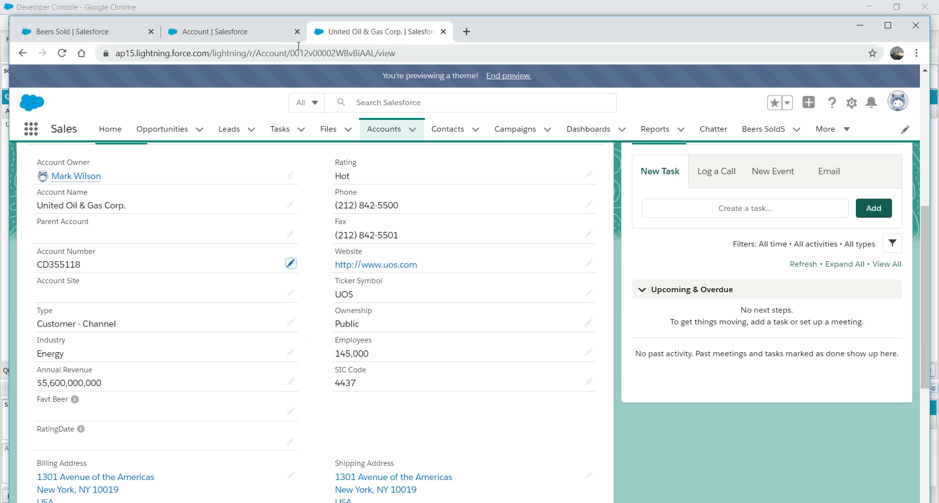
click(220, 32)
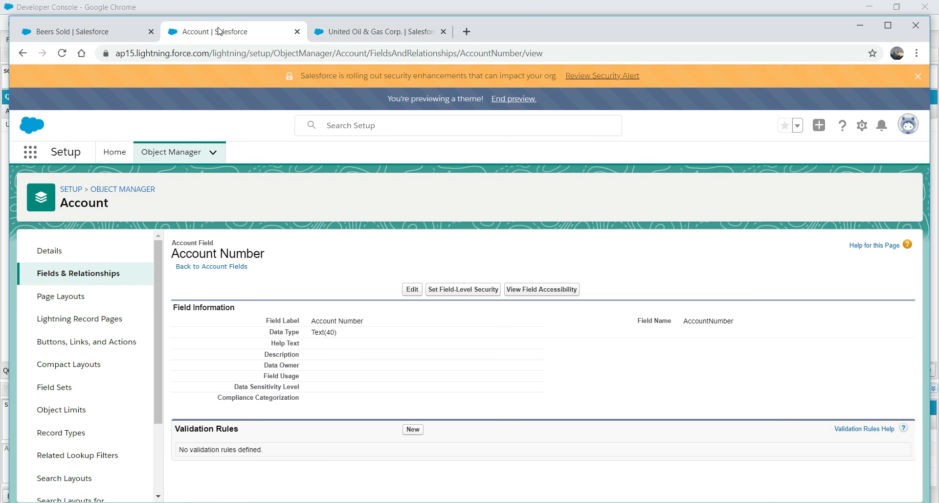
click(332, 32)
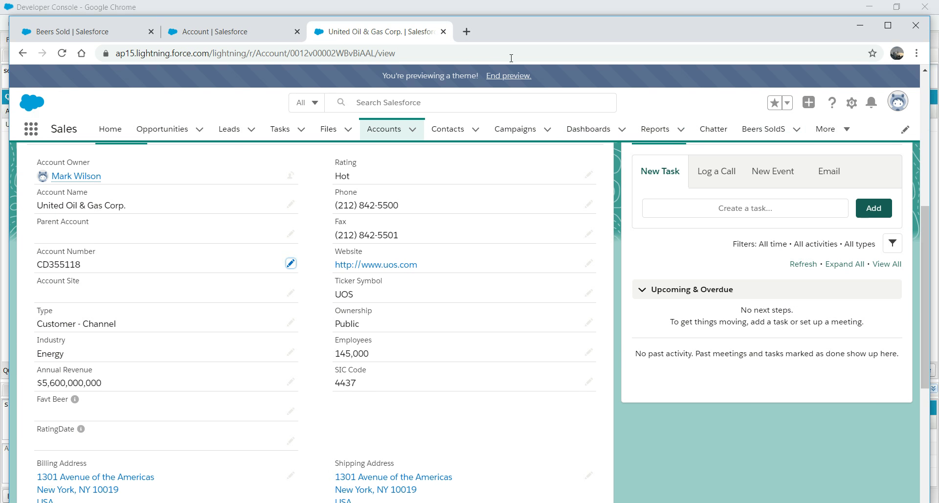
Start a new Beers Sold record named TEST2 with a quantity of 10.
click(797, 129)
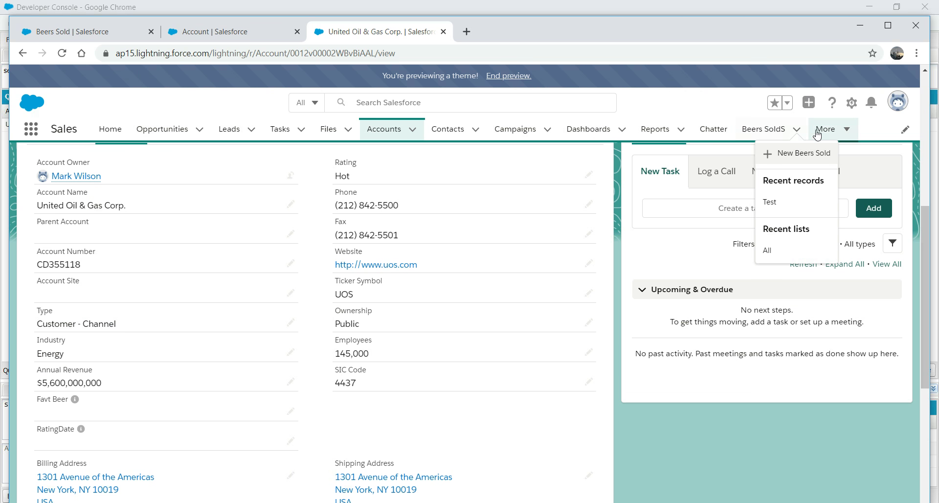
click(765, 131)
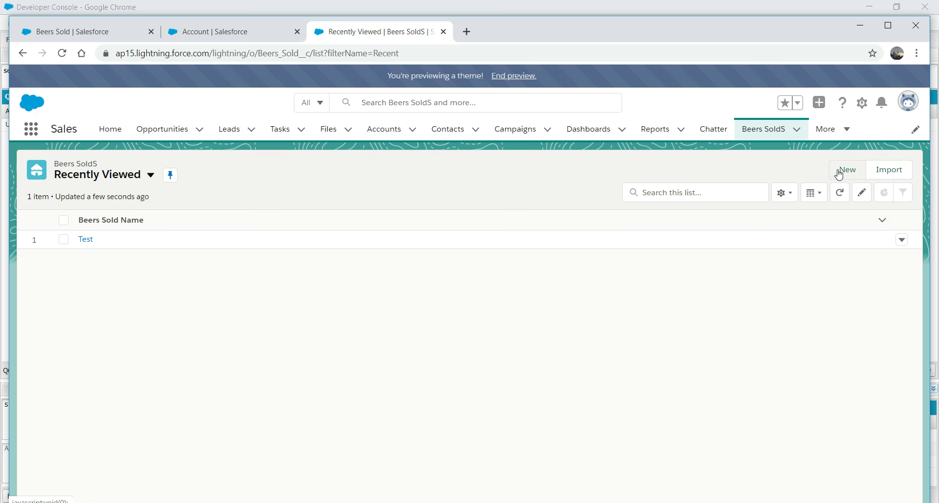
click(839, 172)
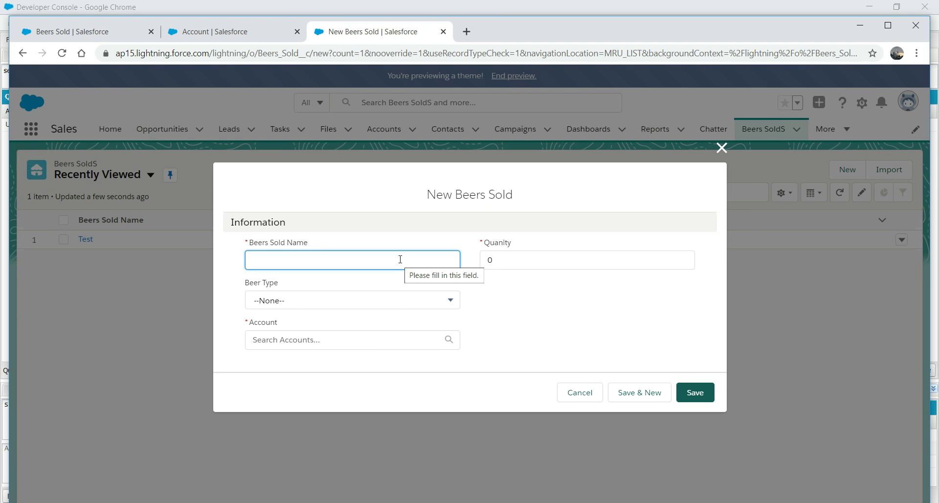
text(TEST1)
key(BackSpace)
text(2)
key(Tab)
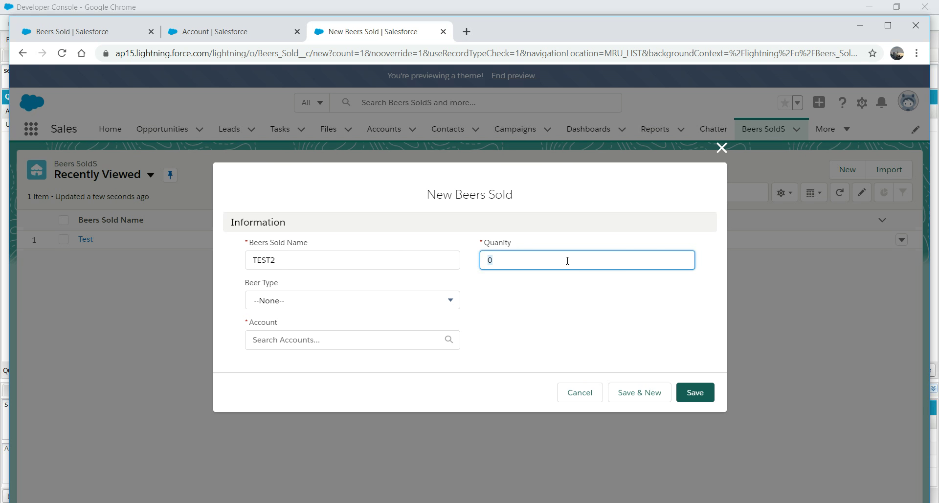
text(10)
key(Tab)
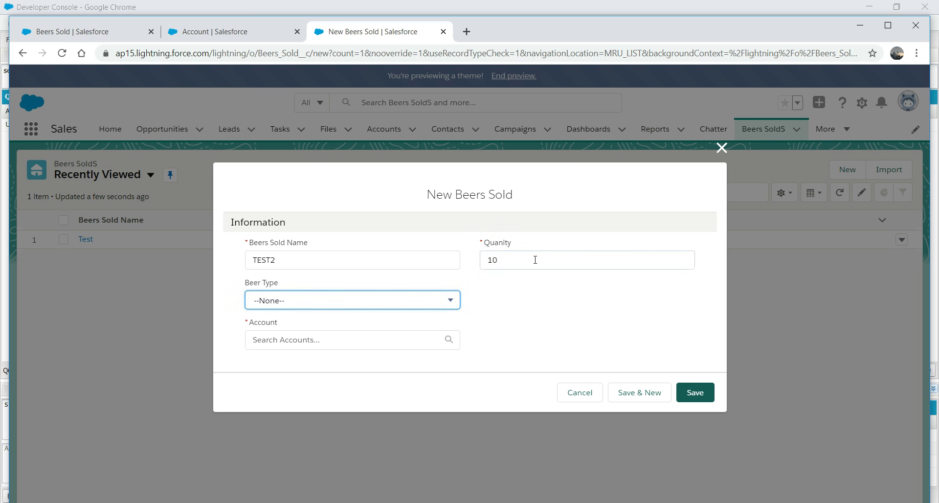
Set the new record's beer type to Pilsner and its account to United Oil & Gas Corp., and save it.
click(434, 300)
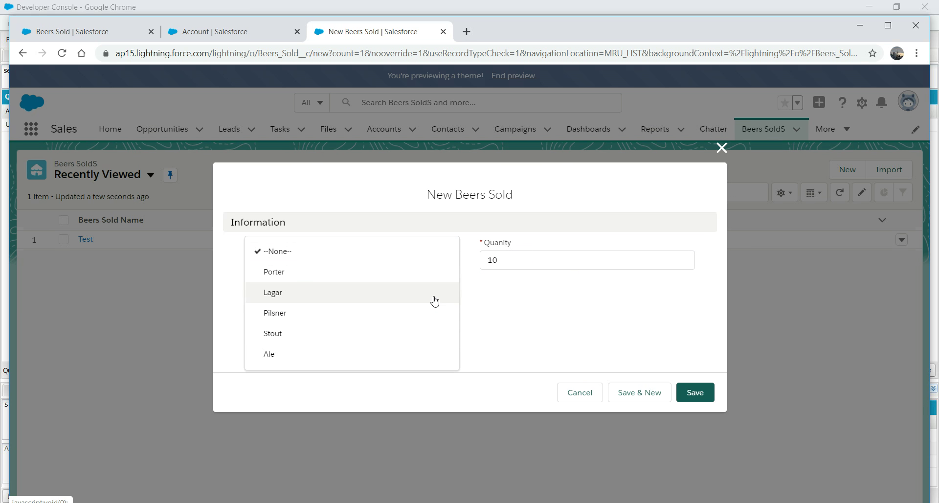
click(316, 315)
click(399, 340)
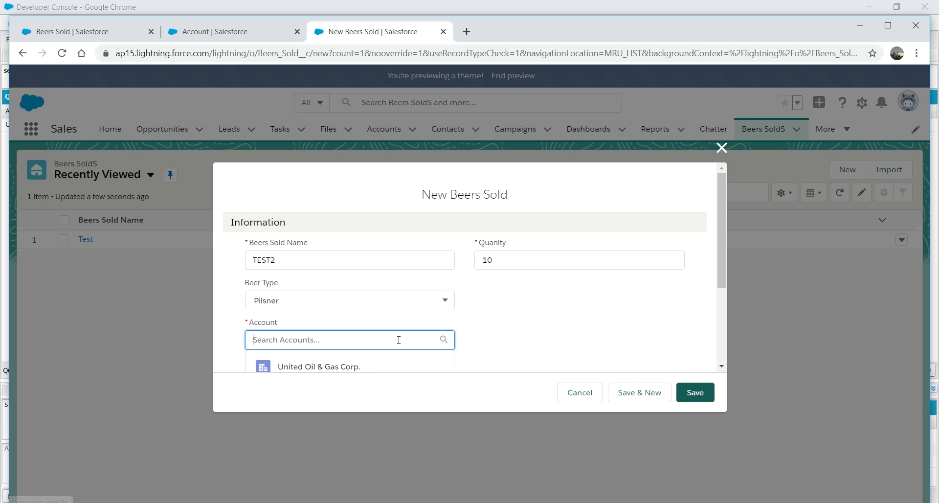
click(335, 368)
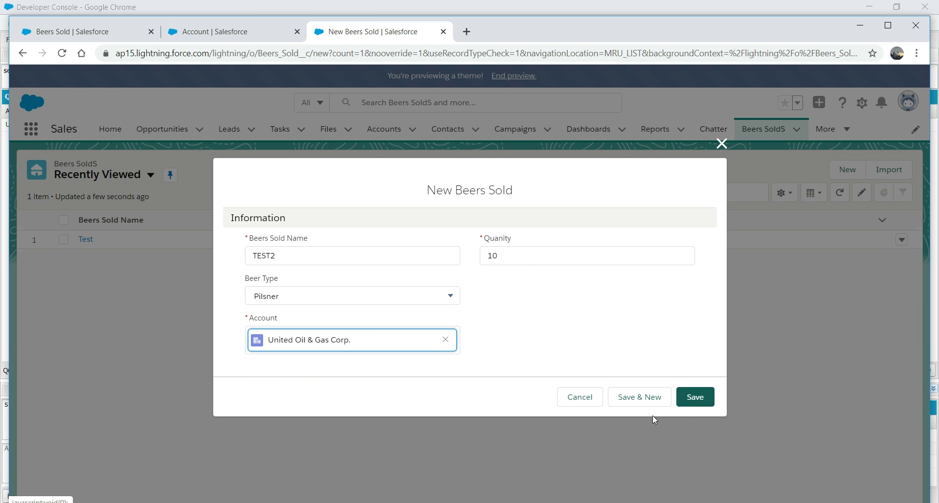
click(700, 400)
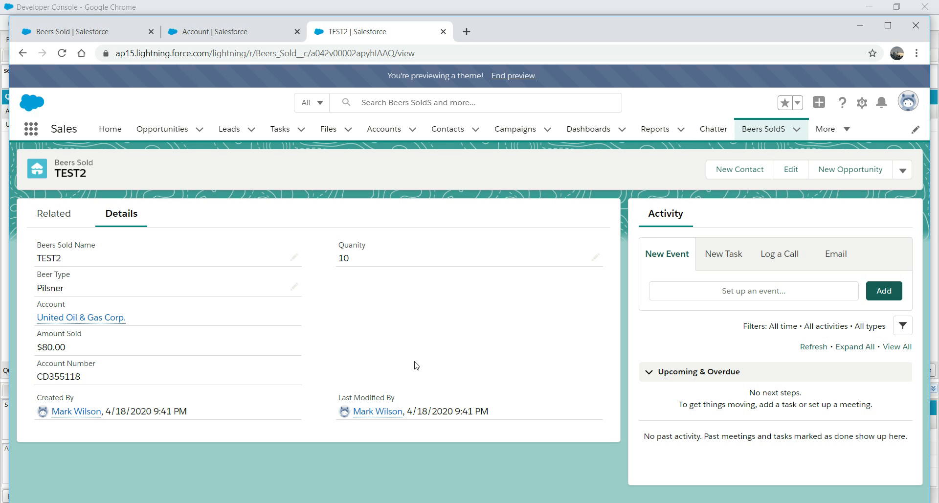
Return to the Beers Sold object's Fields & Relationships list in the setup browser tab.
click(103, 33)
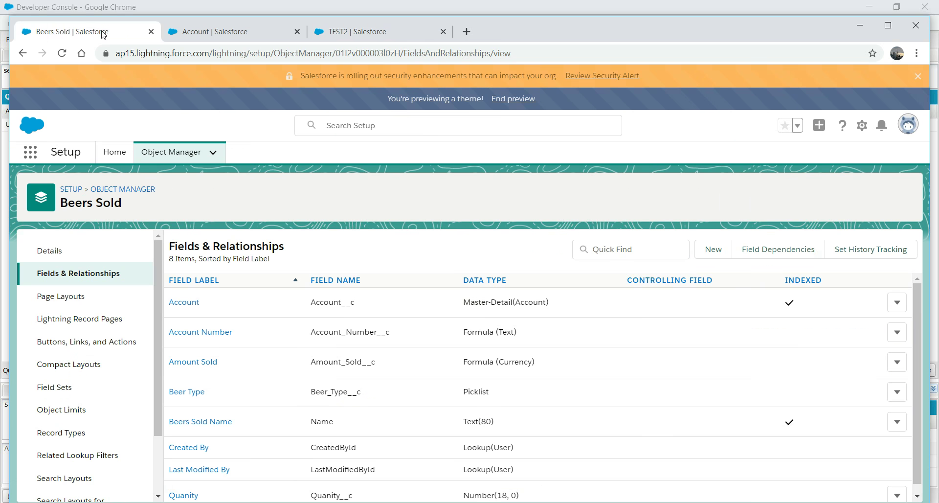